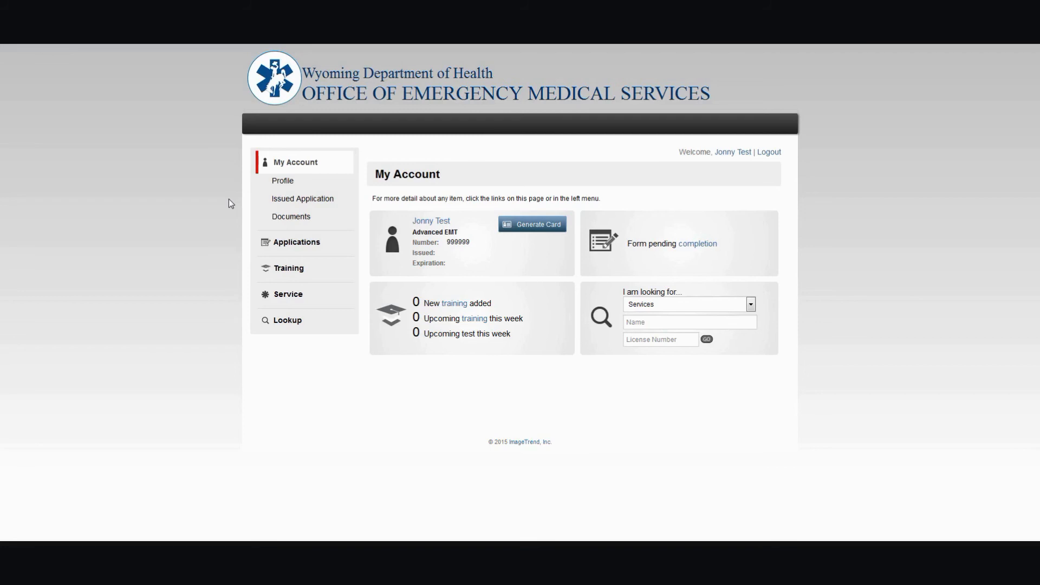
- Open the training course management list
{"action": "left_click", "coordinate": [284, 270]}
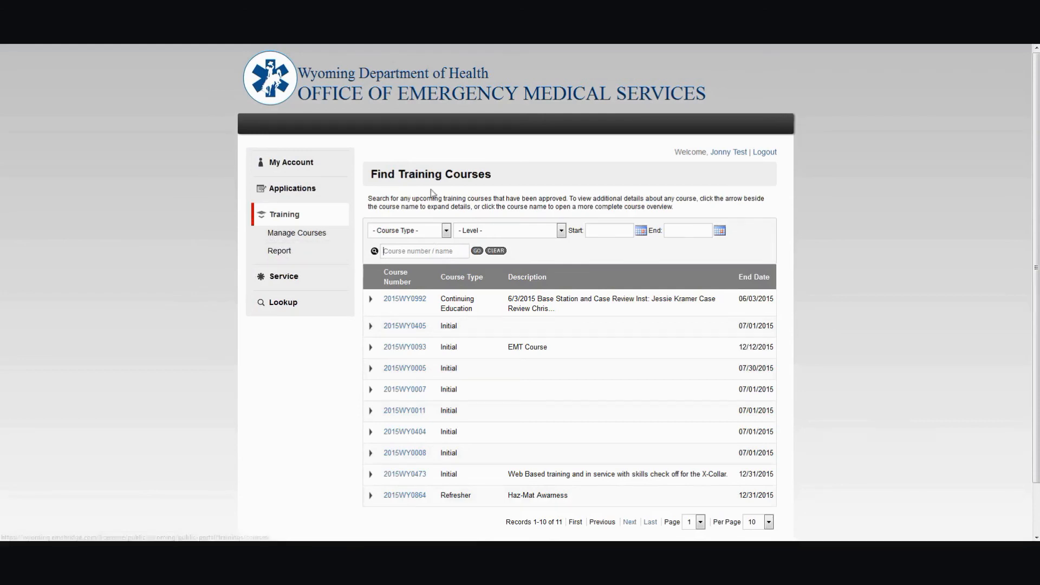
{"action": "left_click", "coordinate": [459, 249]}
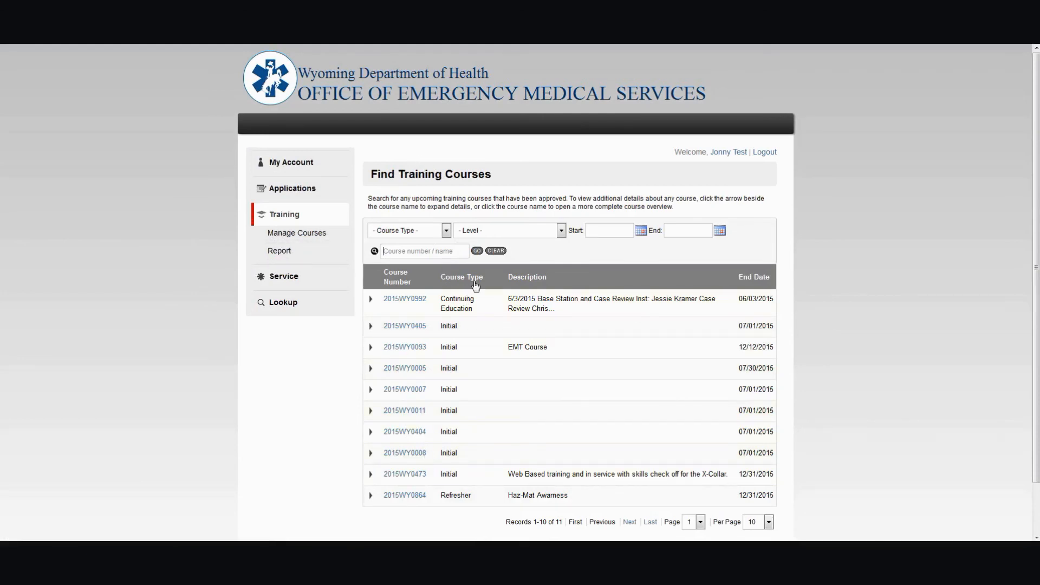
{"action": "left_click", "coordinate": [309, 236]}
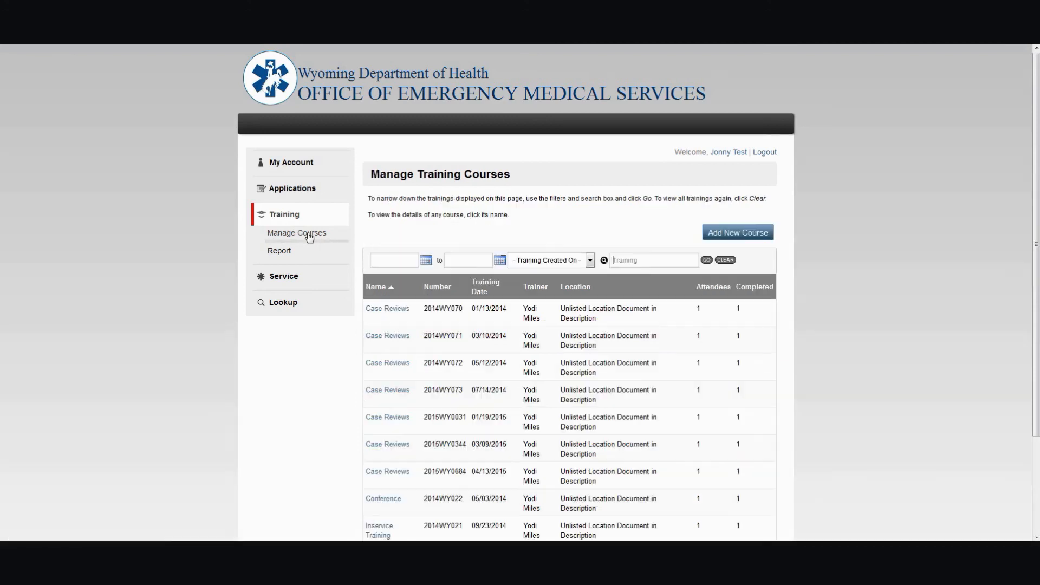
{"action": "scroll", "coordinate": [652, 318], "scroll_direction": "down", "scroll_amount": 2}
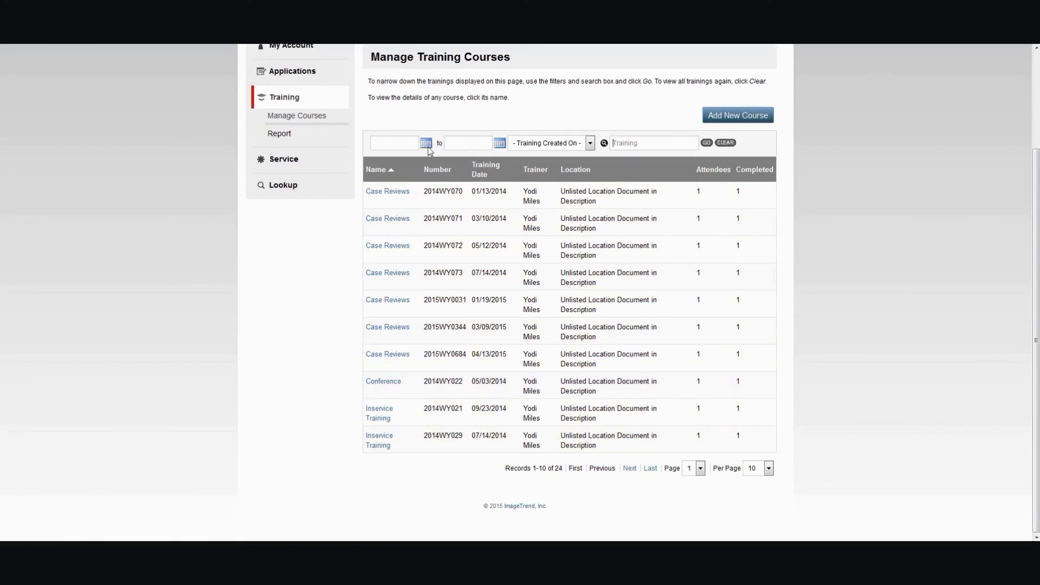
- Start adding a new training course and set its name to Inservice Training
{"action": "left_click", "coordinate": [554, 145]}
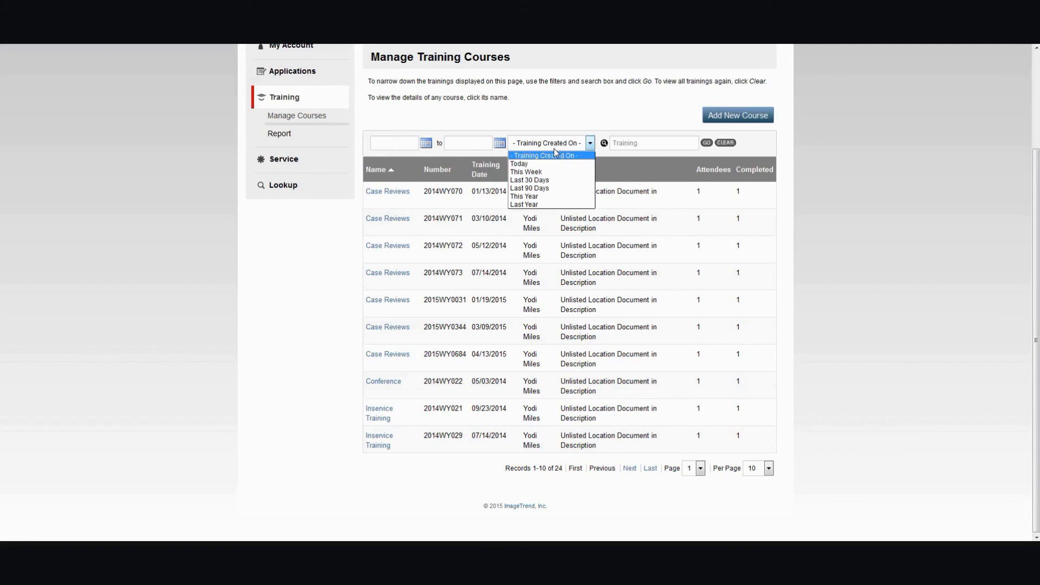
{"action": "left_click", "coordinate": [748, 116]}
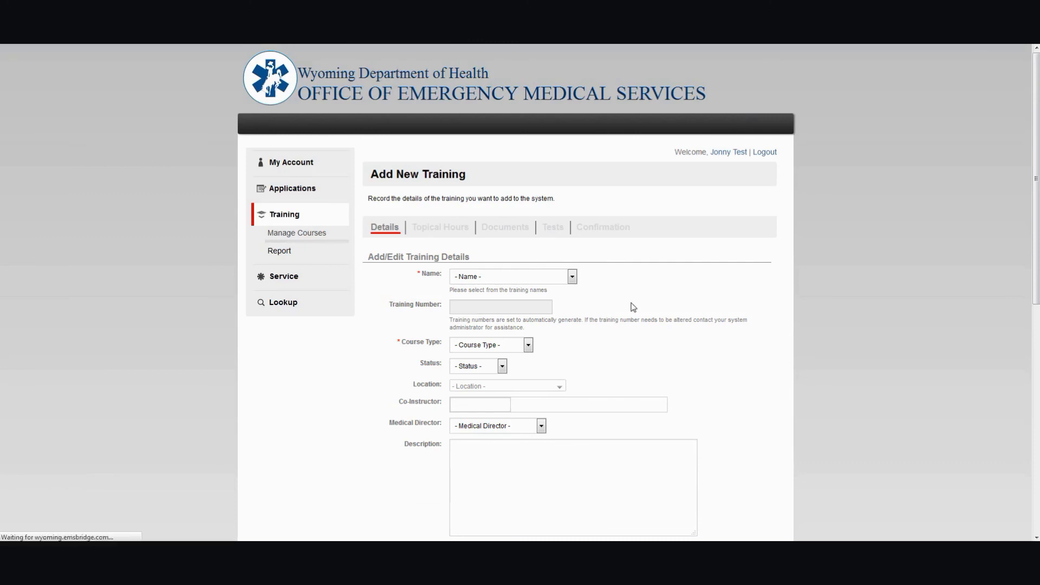
{"action": "scroll", "coordinate": [651, 303], "scroll_direction": "down", "scroll_amount": 3}
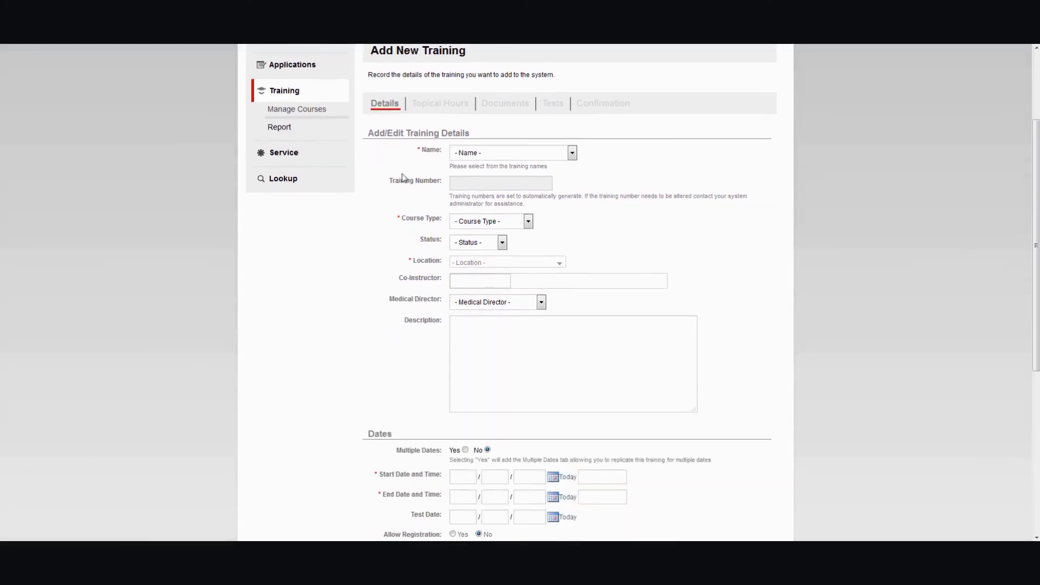
{"action": "left_click", "coordinate": [466, 153]}
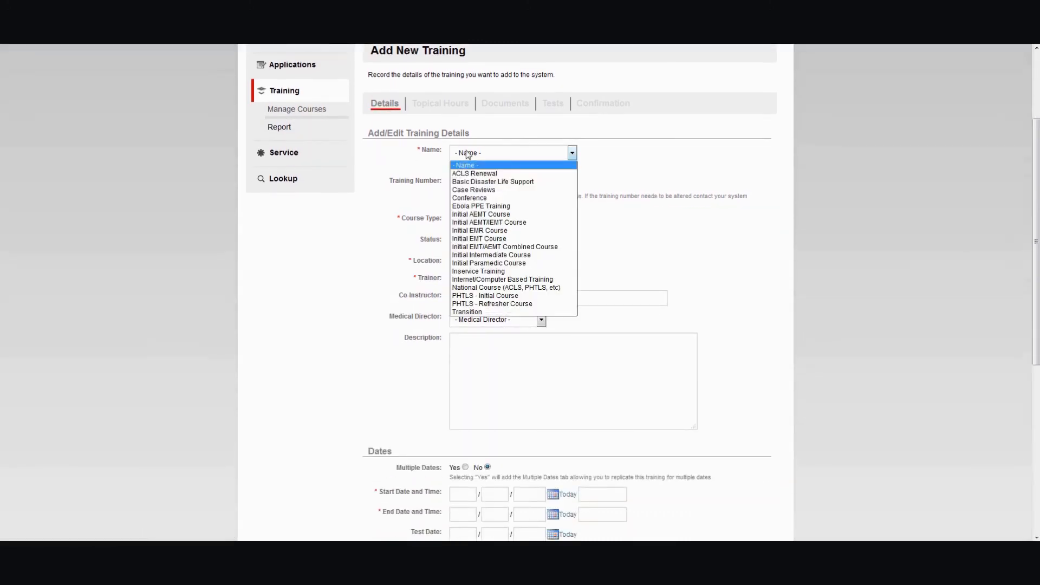
{"action": "left_click", "coordinate": [484, 272]}
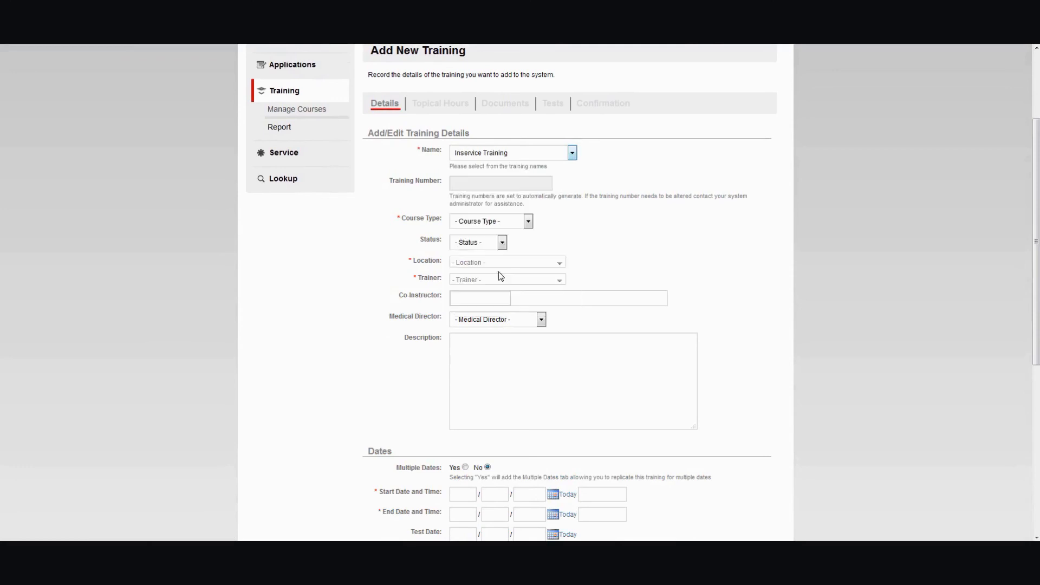
{"action": "left_click", "coordinate": [572, 154]}
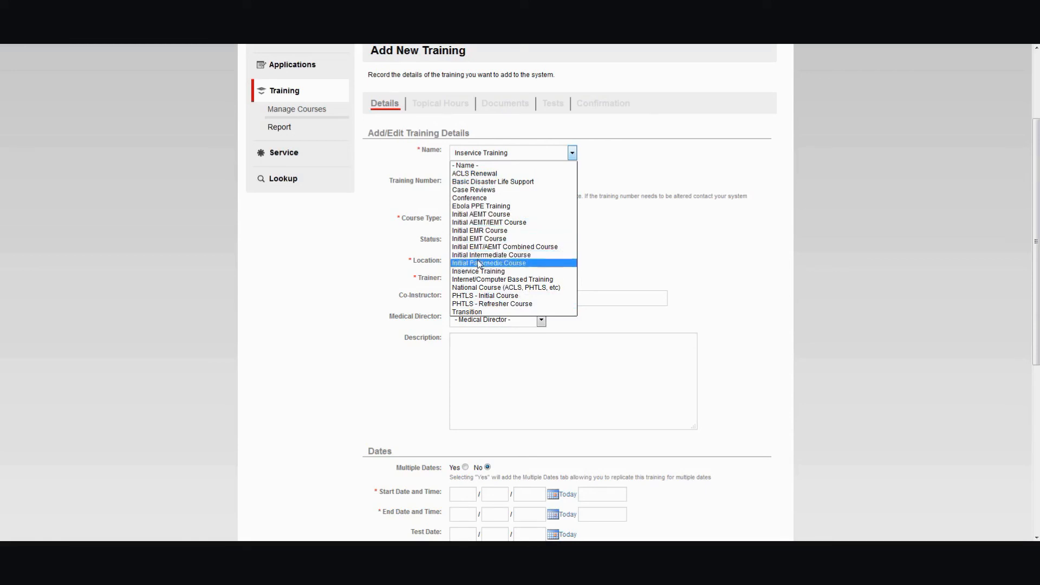
{"action": "left_click", "coordinate": [487, 274]}
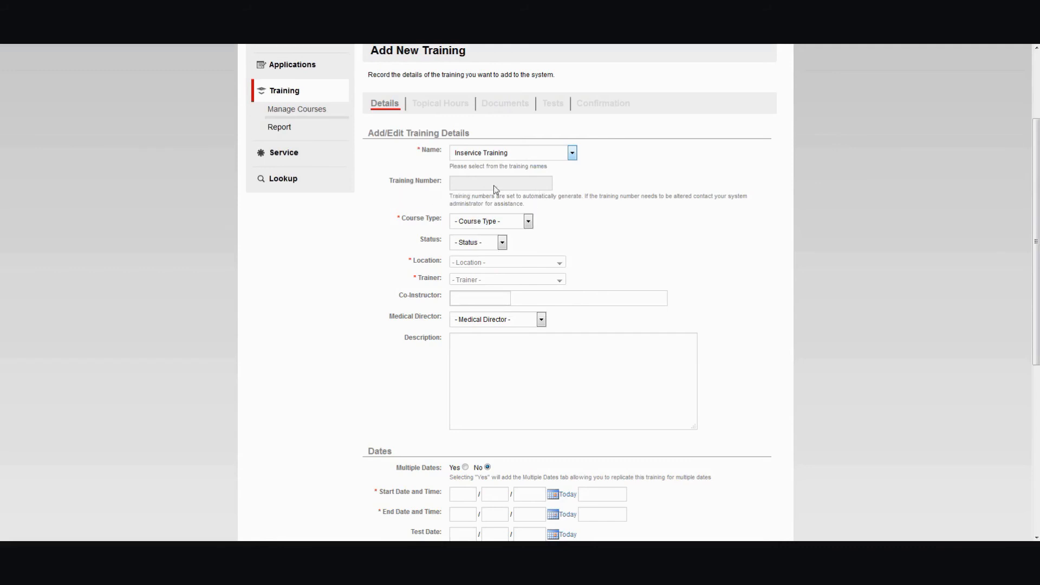
- Set the course type to Continuing Education and the status to Completed
{"action": "left_click", "coordinate": [519, 223]}
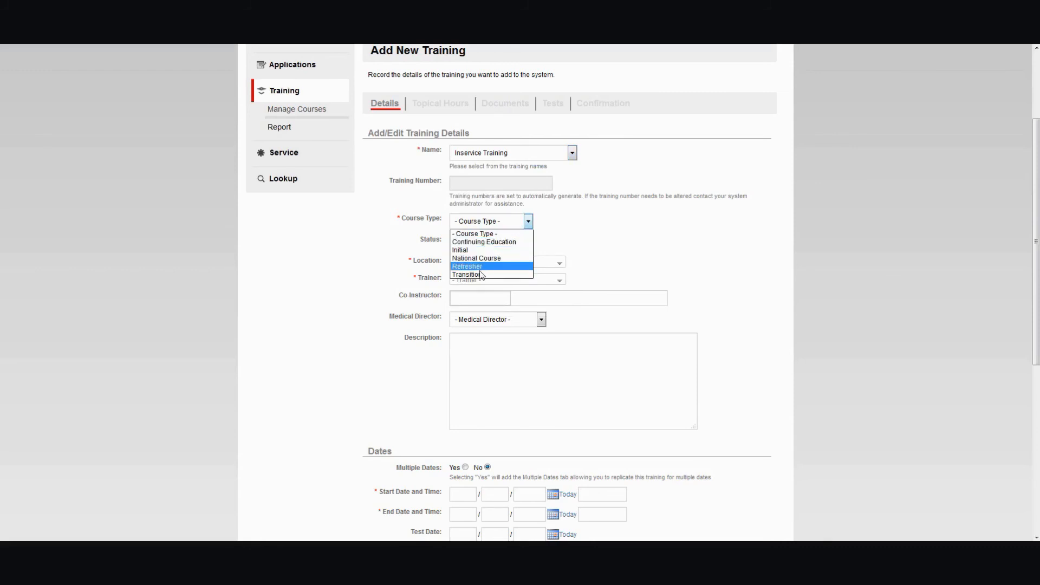
{"action": "left_click", "coordinate": [484, 242]}
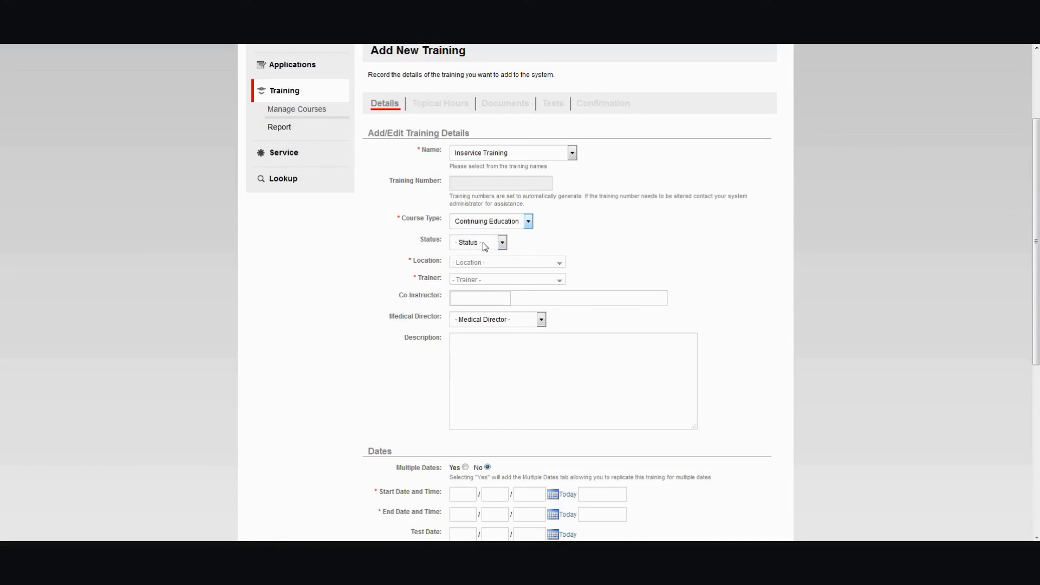
{"action": "left_click", "coordinate": [485, 247]}
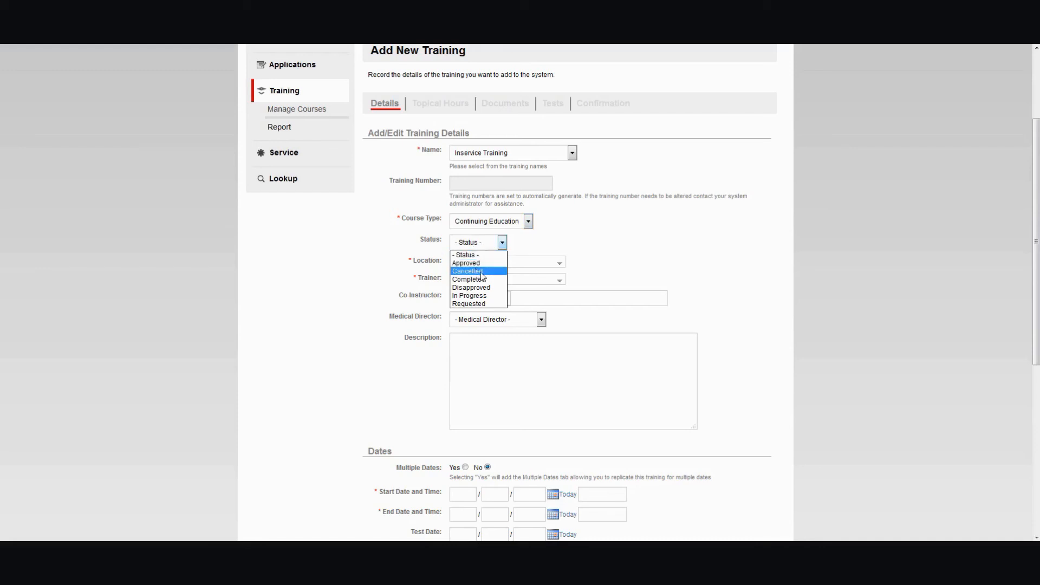
{"action": "left_click", "coordinate": [476, 264]}
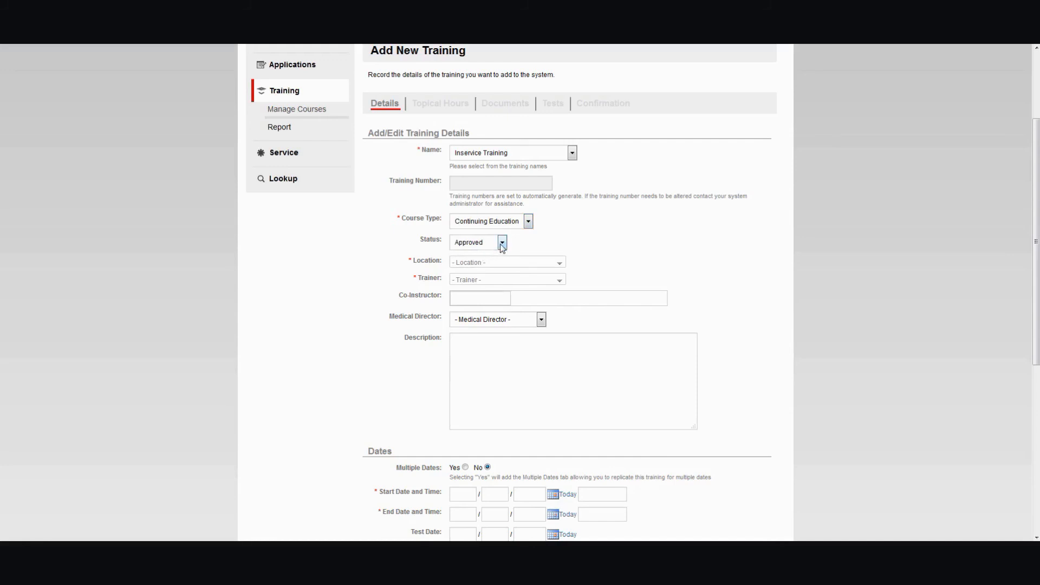
{"action": "left_click", "coordinate": [478, 242]}
{"action": "left_click", "coordinate": [470, 279]}
- Set the location to Unlisted Location Document in Description and pick the trainer by searching for "log"
{"action": "left_click", "coordinate": [484, 266]}
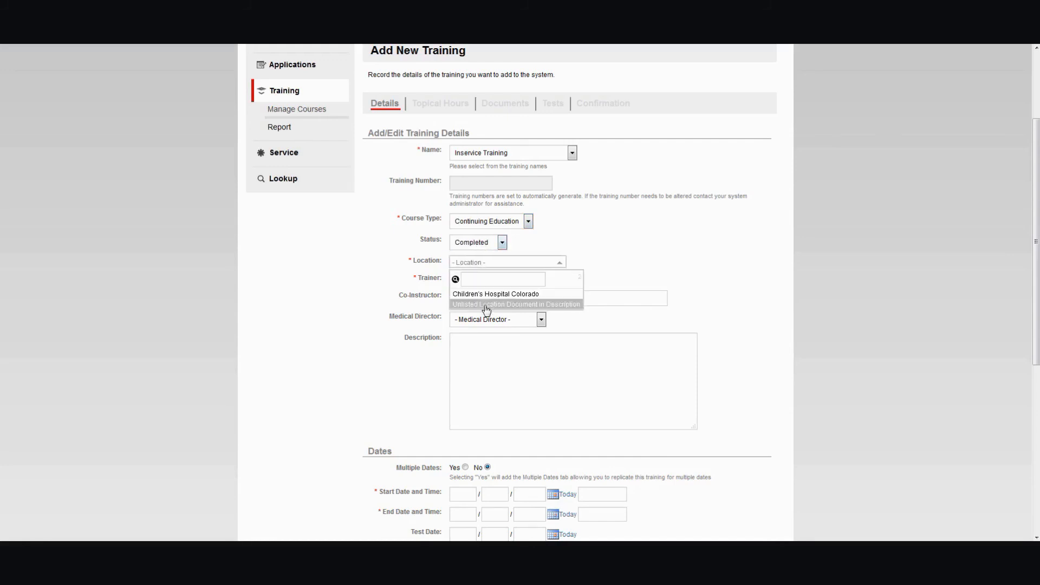
{"action": "left_click", "coordinate": [485, 305]}
{"action": "left_click", "coordinate": [486, 280]}
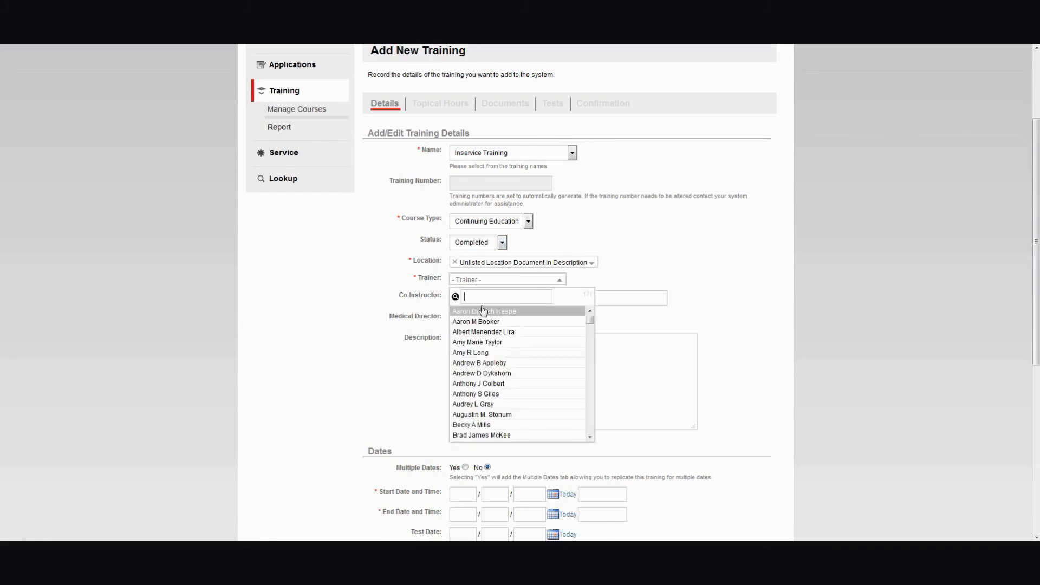
{"action": "left_click", "coordinate": [487, 280]}
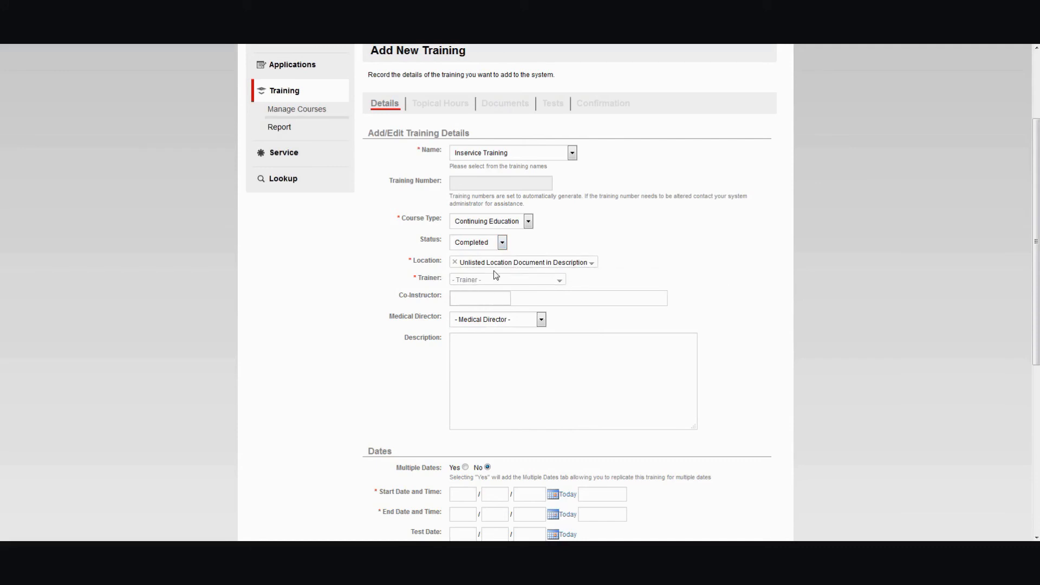
{"action": "left_click", "coordinate": [490, 283]}
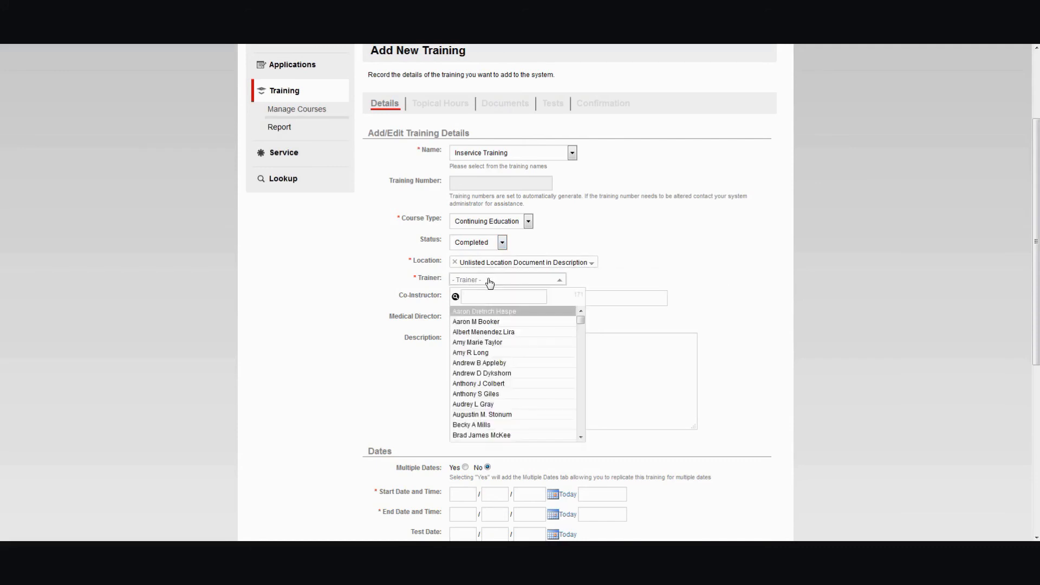
{"action": "type", "text": "log"}
{"action": "key", "text": "Return"}
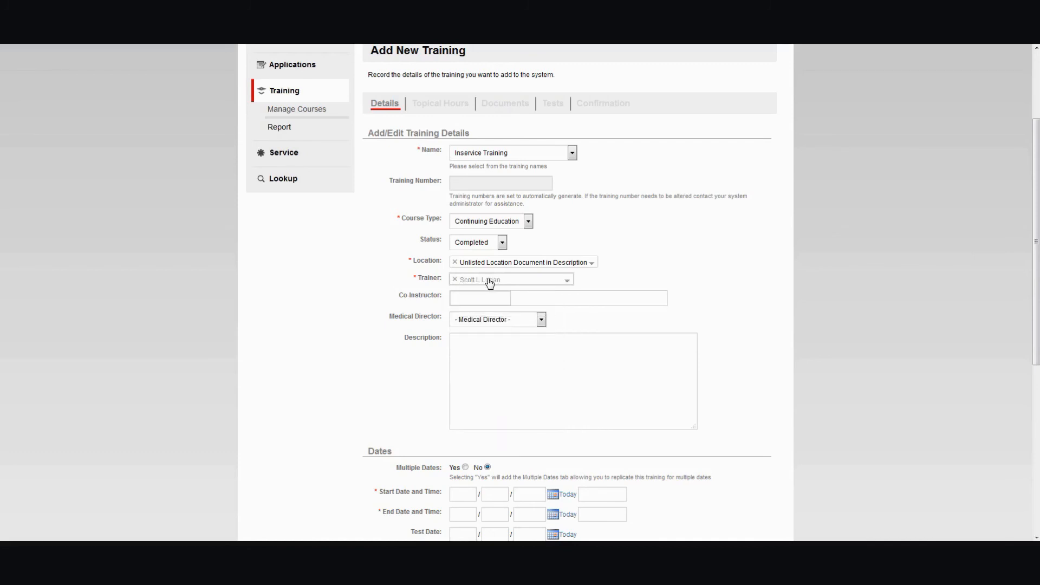
- Set the co-instructor to Unlisted Instructor Document in Description (User 1)
{"action": "left_click", "coordinate": [456, 304]}
{"action": "type", "text": "inli"}
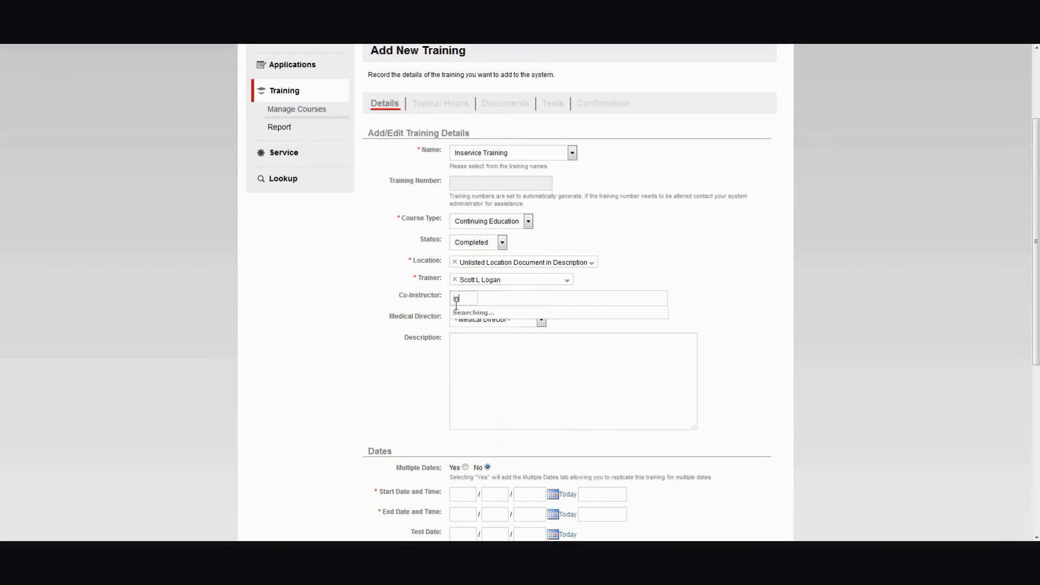
{"action": "key", "text": "BackSpace"}
{"action": "key", "text": "BackSpace"}
{"action": "key", "text": "BackSpace"}
{"action": "key", "text": "BackSpace"}
{"action": "type", "text": "unl"}
{"action": "key", "text": "Down"}
{"action": "key", "text": "Return"}
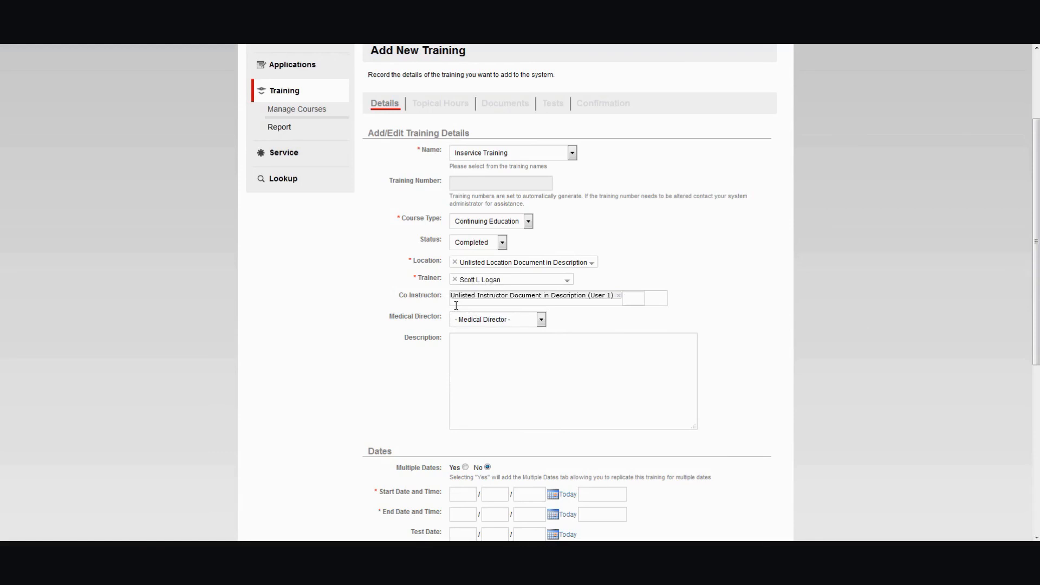
- Enter the description "Course held at LCCC" followed by "BLM Cardiac Case Review" on a new line
{"action": "left_click", "coordinate": [477, 351]}
{"action": "type", "text": "Course held at LCCC"}
{"action": "key", "text": "Return"}
{"action": "type", "text": "BLM Cardiac "}
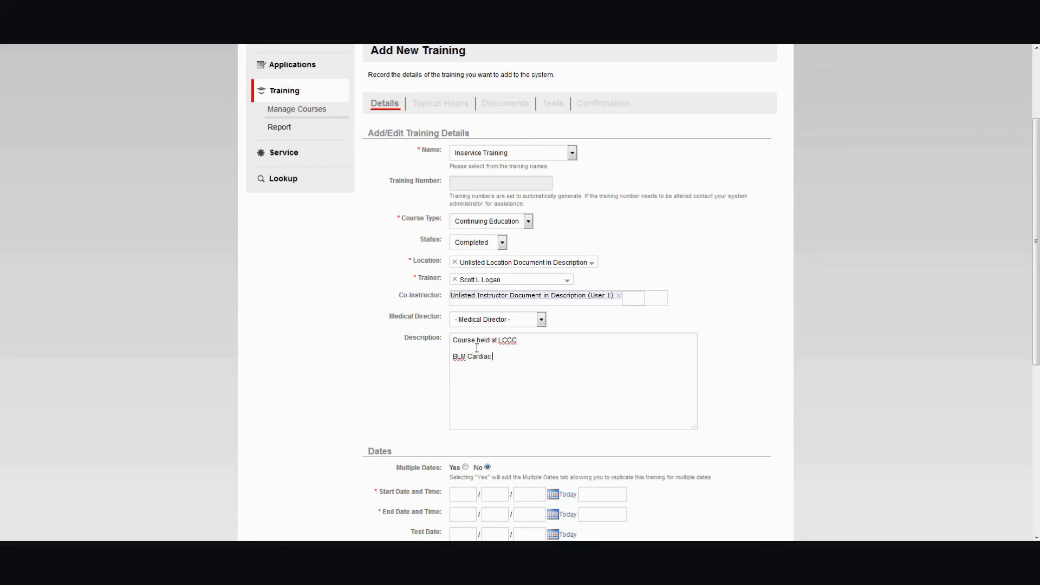
{"action": "type", "text": "Case Review"}
- Set both the start date and end date to 06/01/2015 using the calendar pickers
{"action": "scroll", "coordinate": [504, 361], "scroll_direction": "down", "scroll_amount": 3}
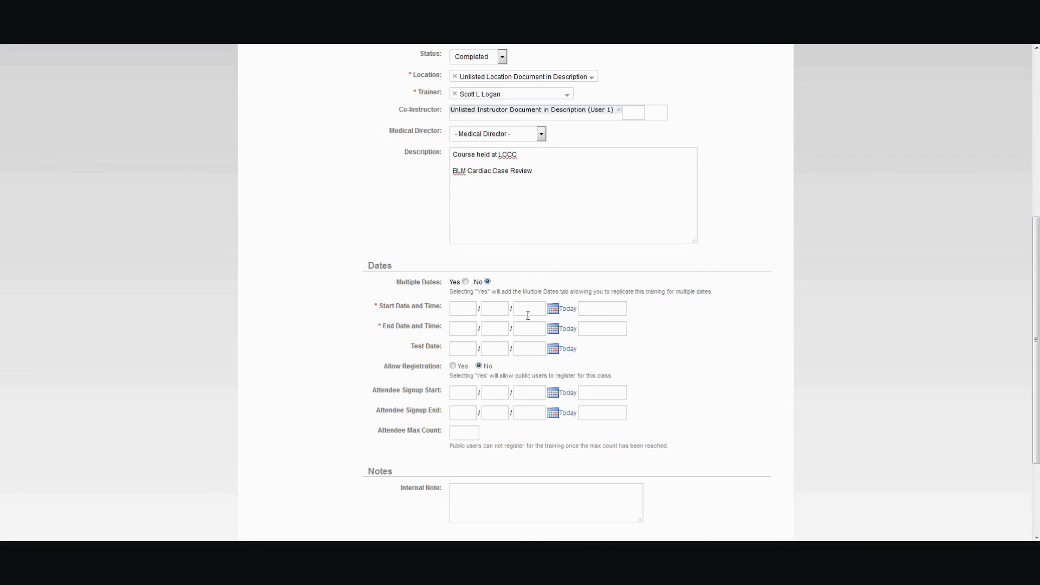
{"action": "left_click", "coordinate": [554, 313]}
{"action": "left_click", "coordinate": [547, 361]}
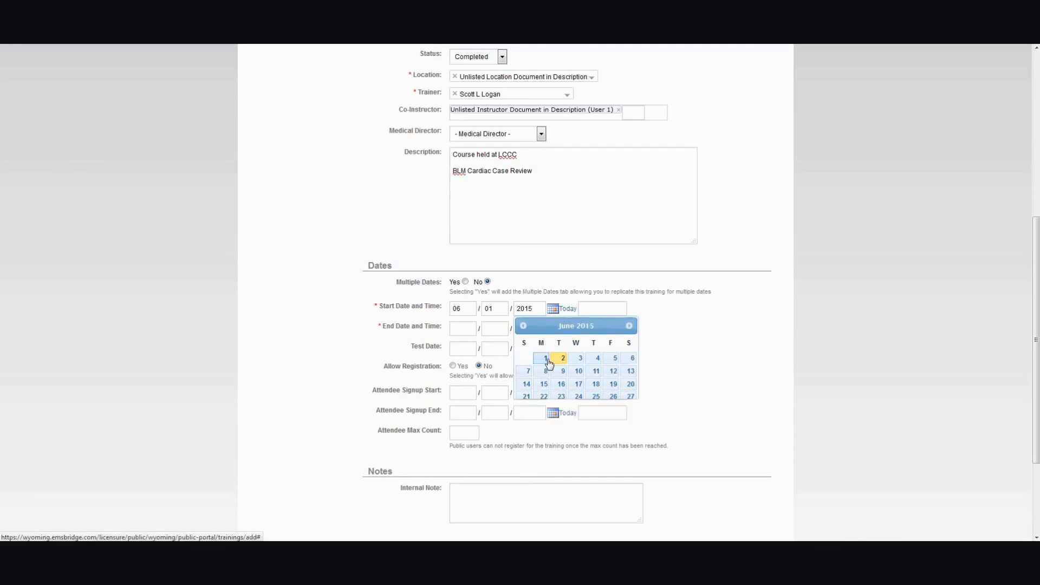
{"action": "left_click", "coordinate": [554, 330]}
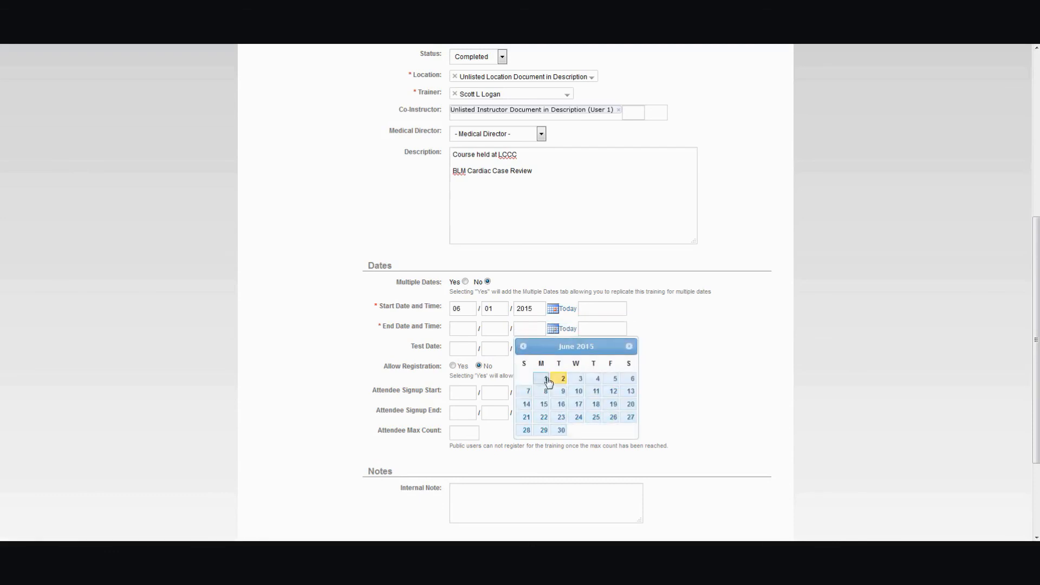
{"action": "left_click", "coordinate": [547, 378]}
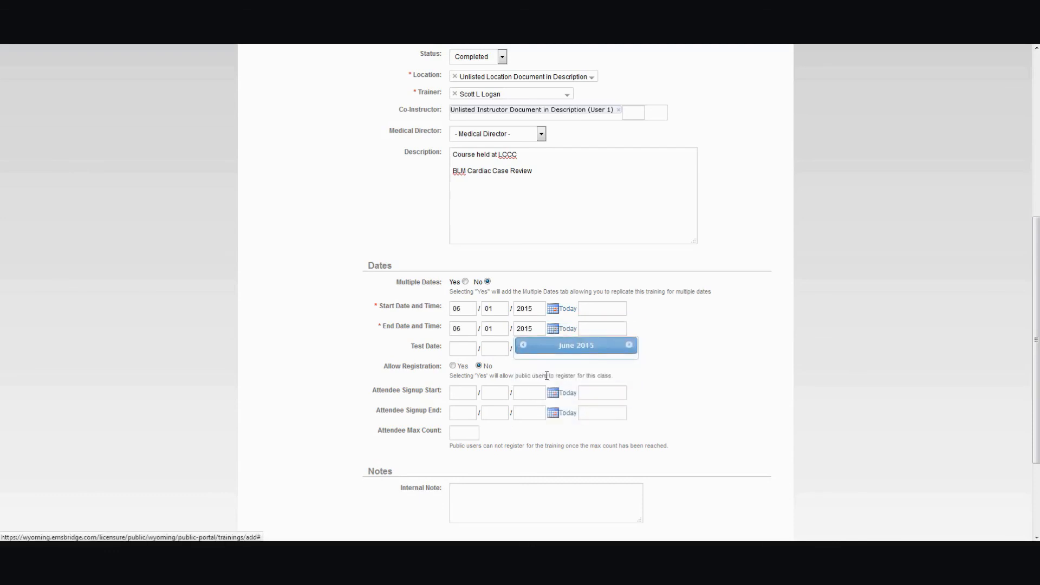
{"action": "triple_click", "coordinate": [392, 328]}
{"action": "triple_click", "coordinate": [392, 329]}
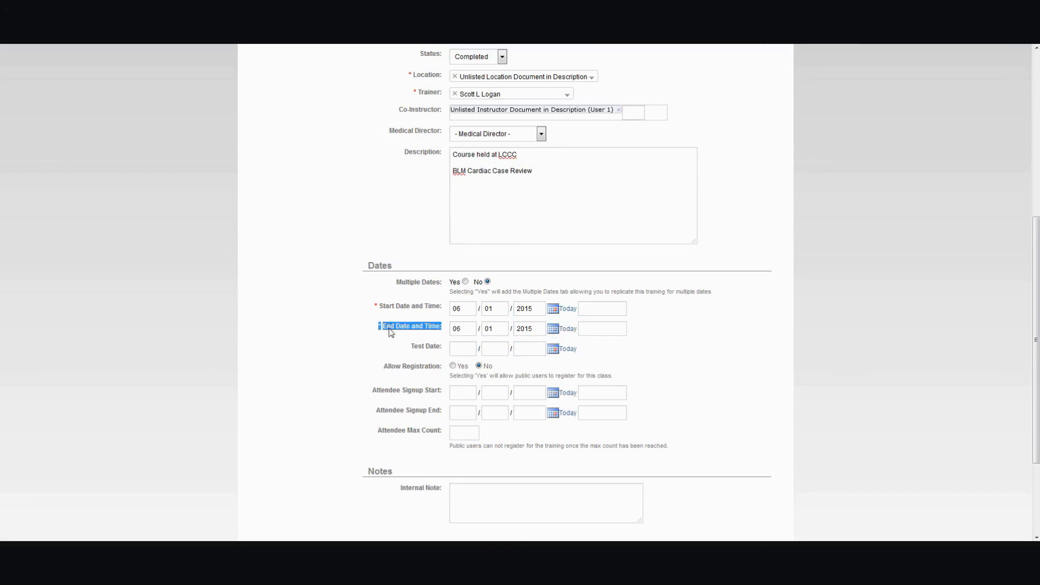
{"action": "left_click", "coordinate": [392, 337]}
- Set the start time to 08:00 AM and the end time to 12:00 PM
{"action": "left_click", "coordinate": [604, 310]}
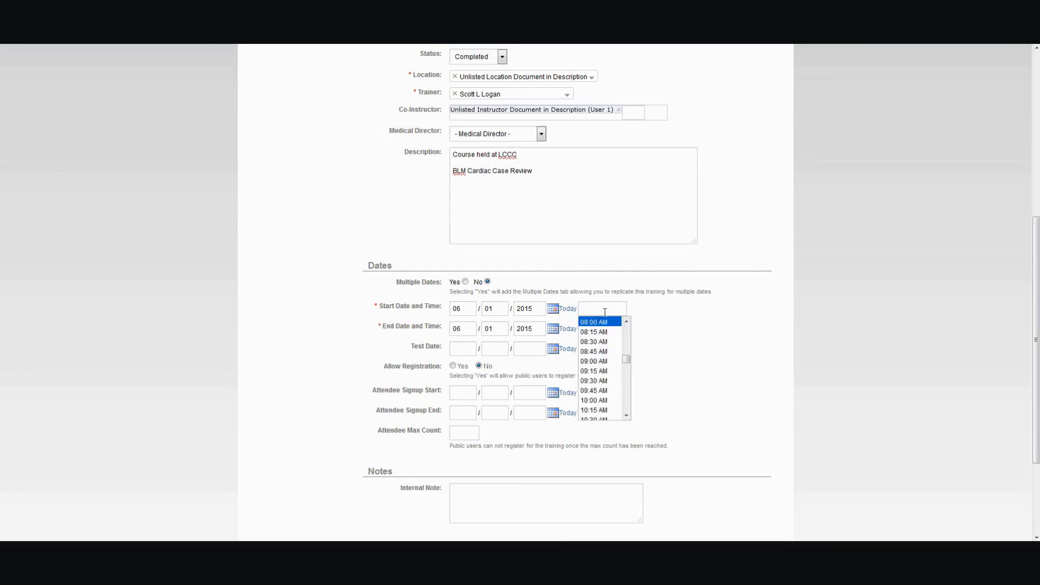
{"action": "left_click", "coordinate": [604, 323]}
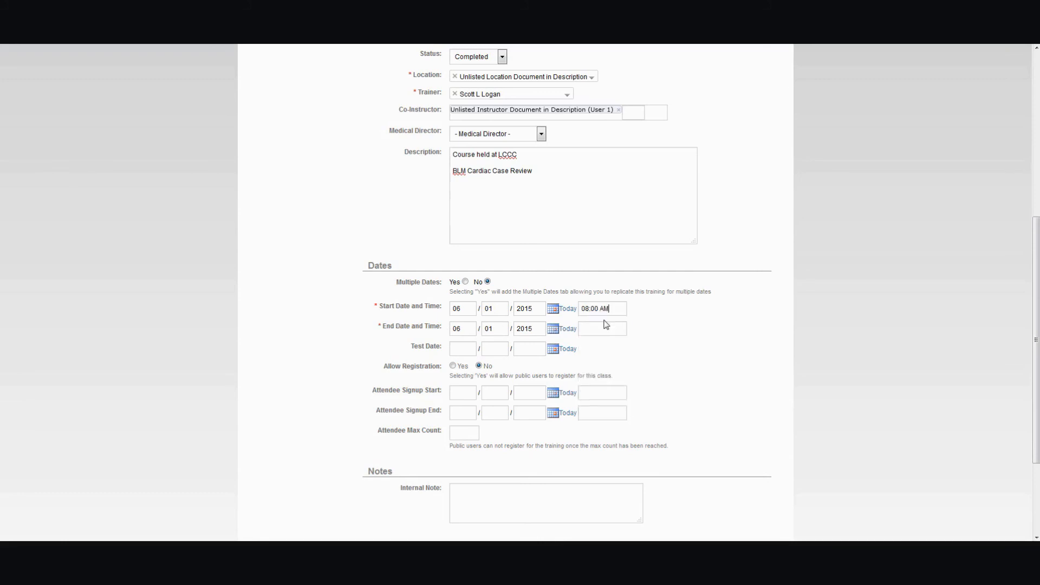
{"action": "left_click", "coordinate": [605, 328]}
{"action": "scroll", "coordinate": [605, 369], "scroll_direction": "down", "scroll_amount": 6}
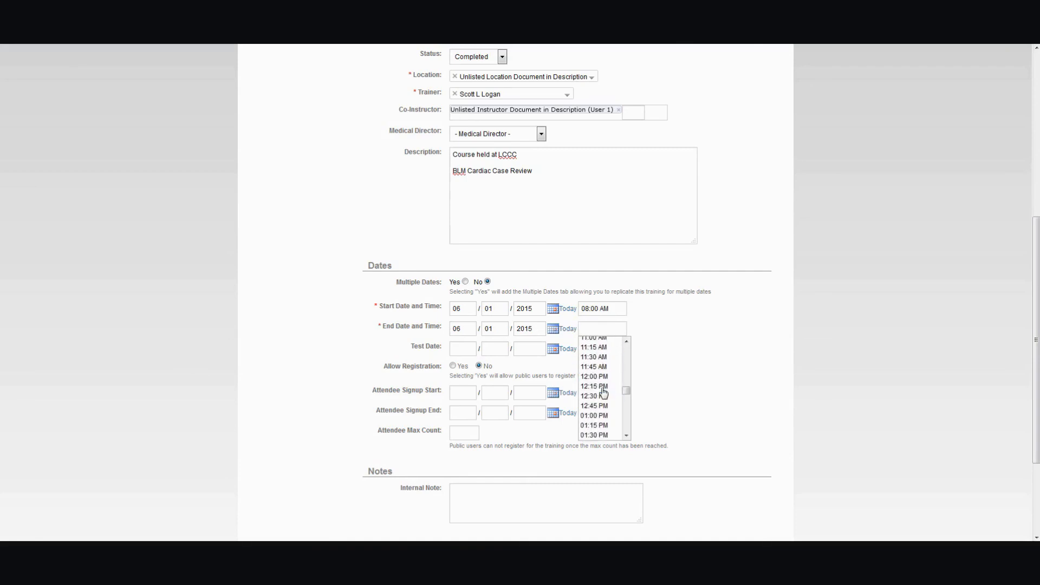
{"action": "scroll", "coordinate": [605, 393], "scroll_direction": "up", "scroll_amount": 2}
{"action": "left_click", "coordinate": [602, 374]}
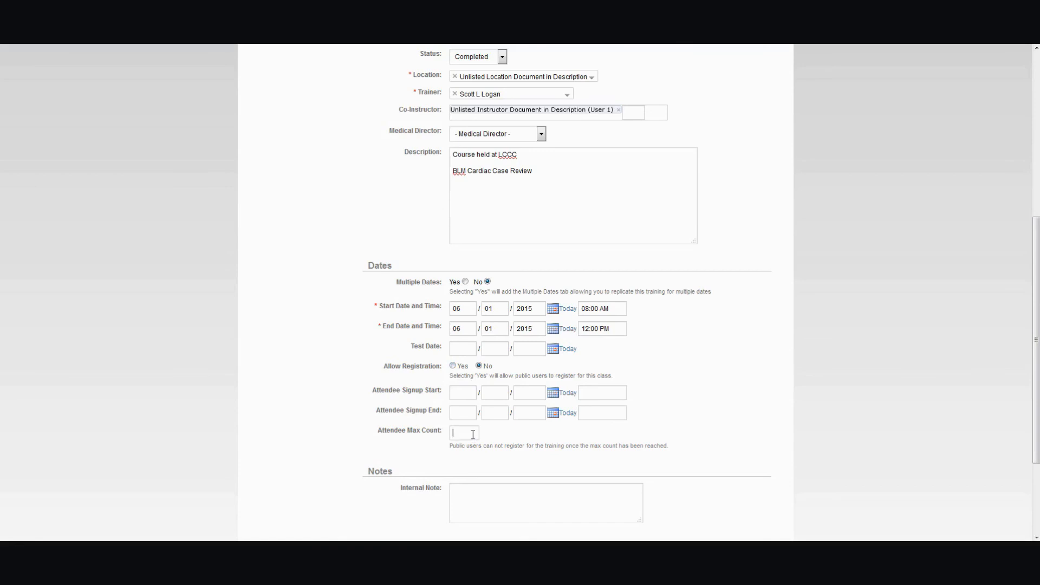
{"action": "type", "text": "20"}
{"action": "key", "text": "BackSpace"}
{"action": "key", "text": "BackSpace"}
- Save the training details and continue to the topical hours section
{"action": "triple_click", "coordinate": [545, 447]}
{"action": "left_click", "coordinate": [546, 461]}
{"action": "left_click", "coordinate": [497, 494]}
{"action": "scroll", "coordinate": [361, 377], "scroll_direction": "down", "scroll_amount": 3}
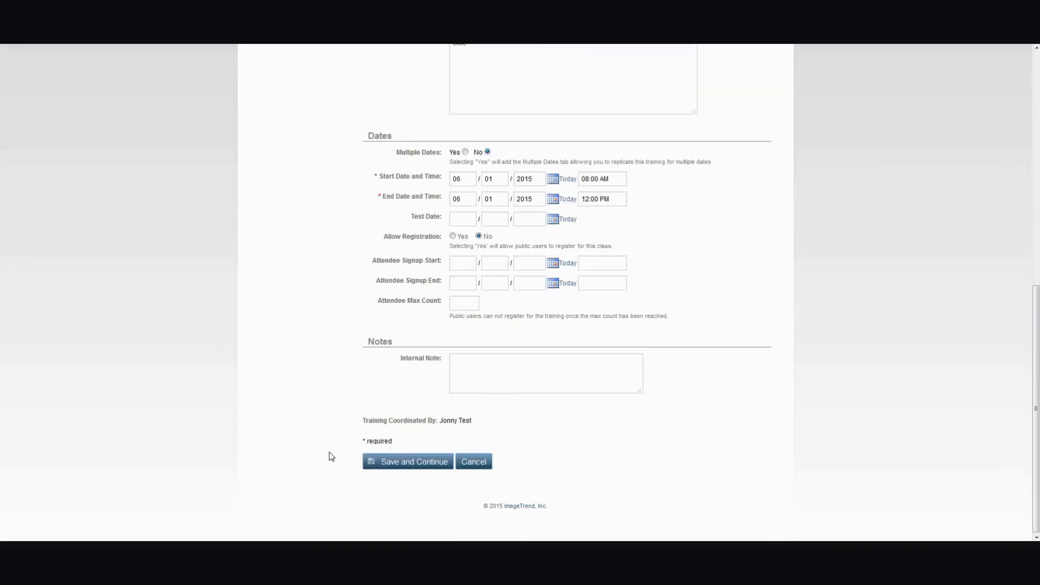
{"action": "left_click", "coordinate": [405, 464]}
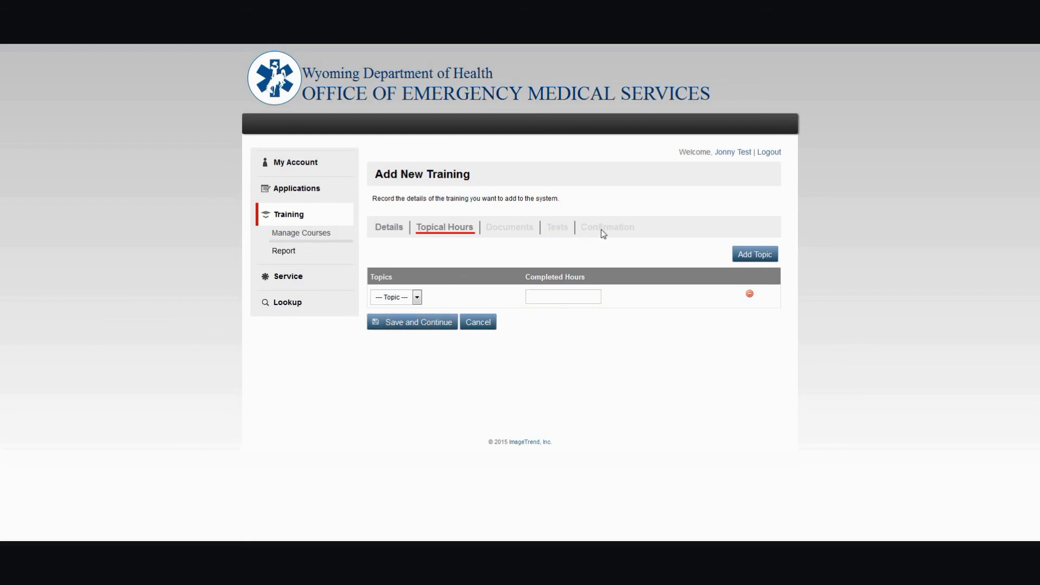
- Check the available topics and add a second topic row to the topical hours table
{"action": "left_click", "coordinate": [388, 298]}
{"action": "left_click", "coordinate": [467, 304]}
{"action": "left_click", "coordinate": [418, 296]}
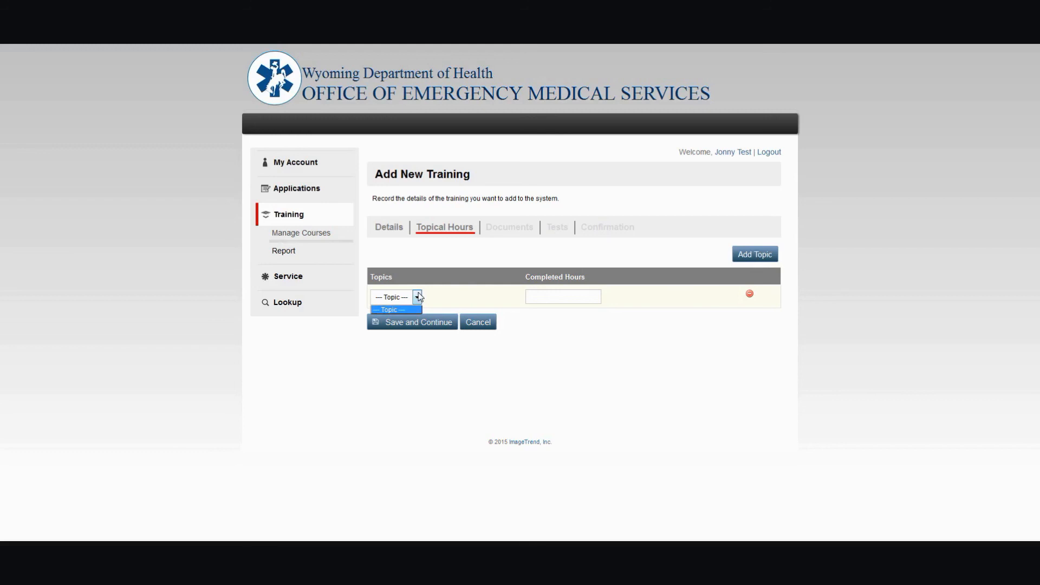
{"action": "left_click", "coordinate": [401, 310]}
{"action": "left_click", "coordinate": [401, 300]}
{"action": "left_click", "coordinate": [765, 254]}
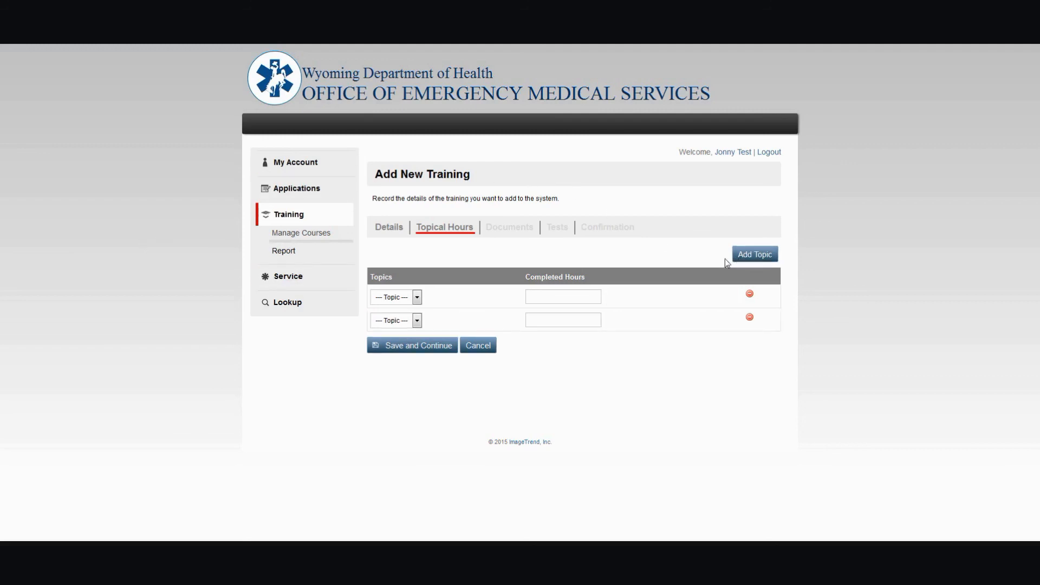
- Save the topical hours section and continue to the Documents section
{"action": "left_click", "coordinate": [417, 321]}
{"action": "left_click", "coordinate": [420, 321]}
{"action": "left_click", "coordinate": [418, 321]}
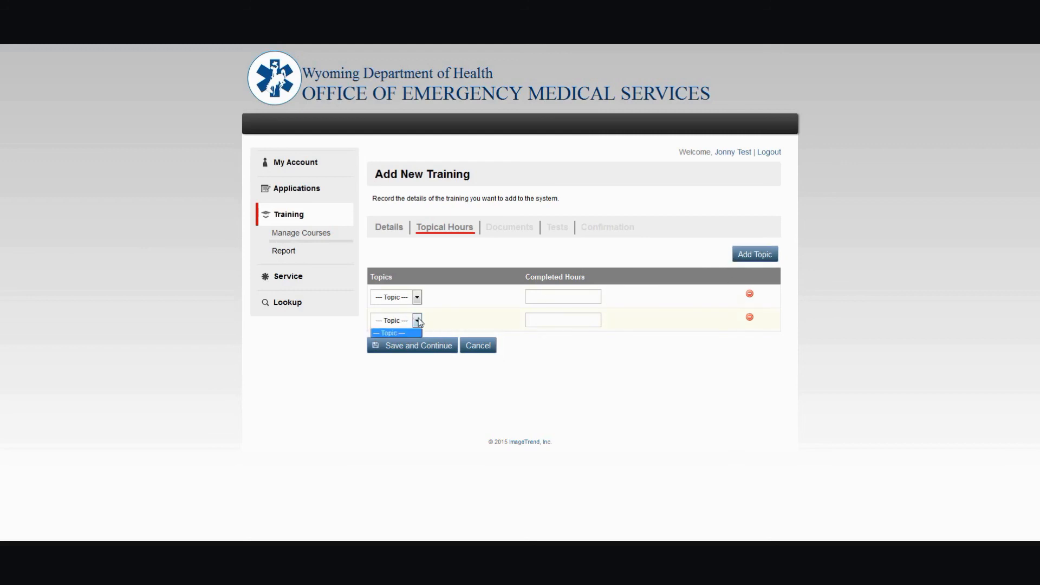
{"action": "left_click", "coordinate": [418, 346]}
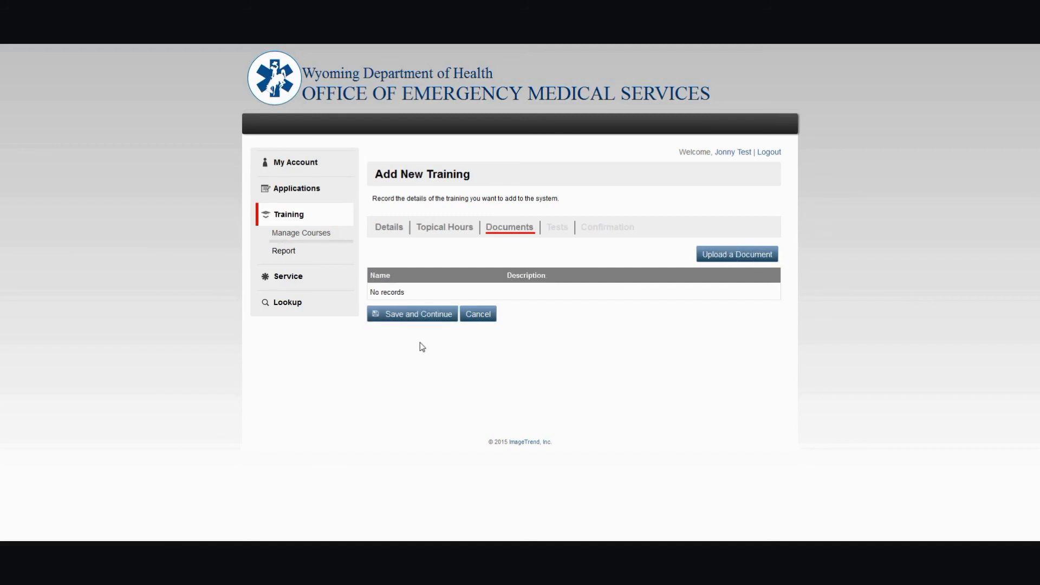
{"action": "left_click", "coordinate": [712, 260]}
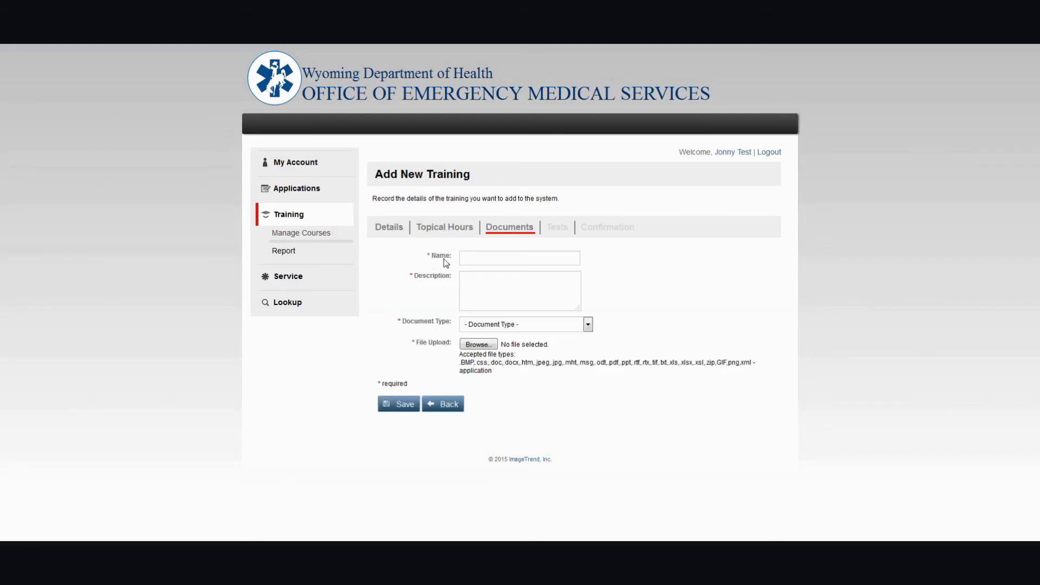
{"action": "left_click", "coordinate": [532, 325]}
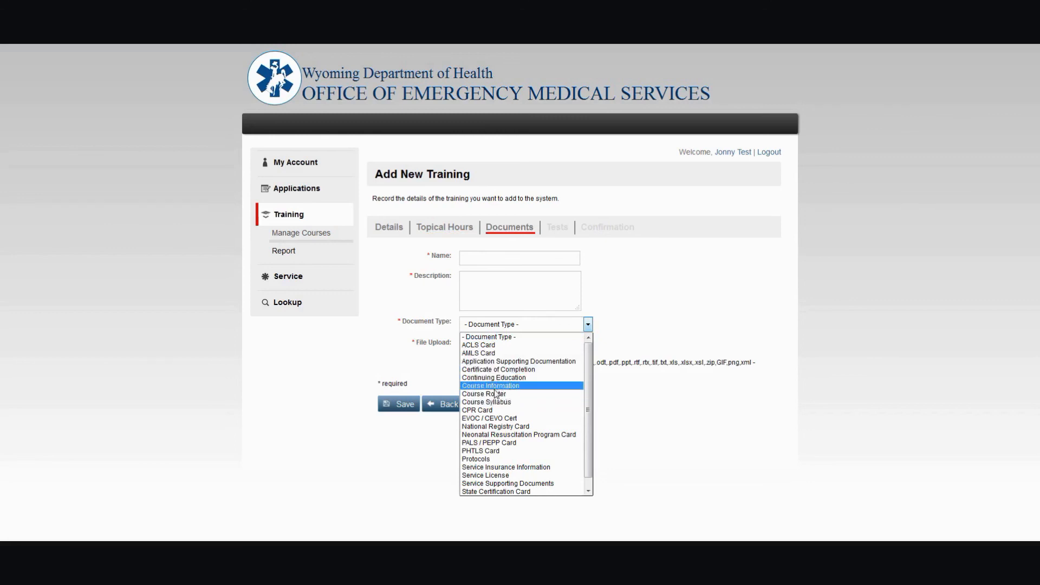
{"action": "left_click", "coordinate": [438, 374]}
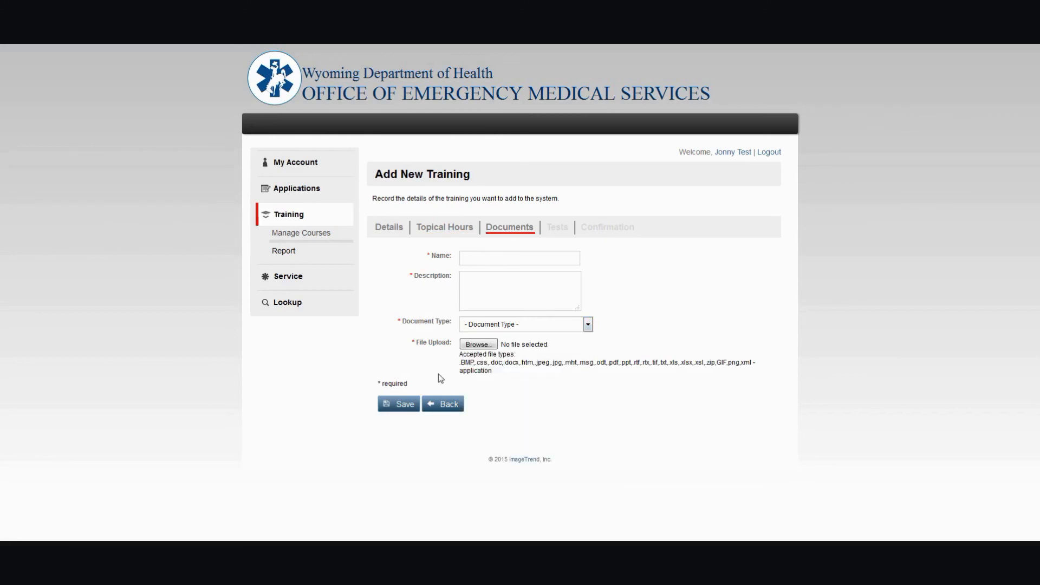
{"action": "left_click", "coordinate": [447, 407]}
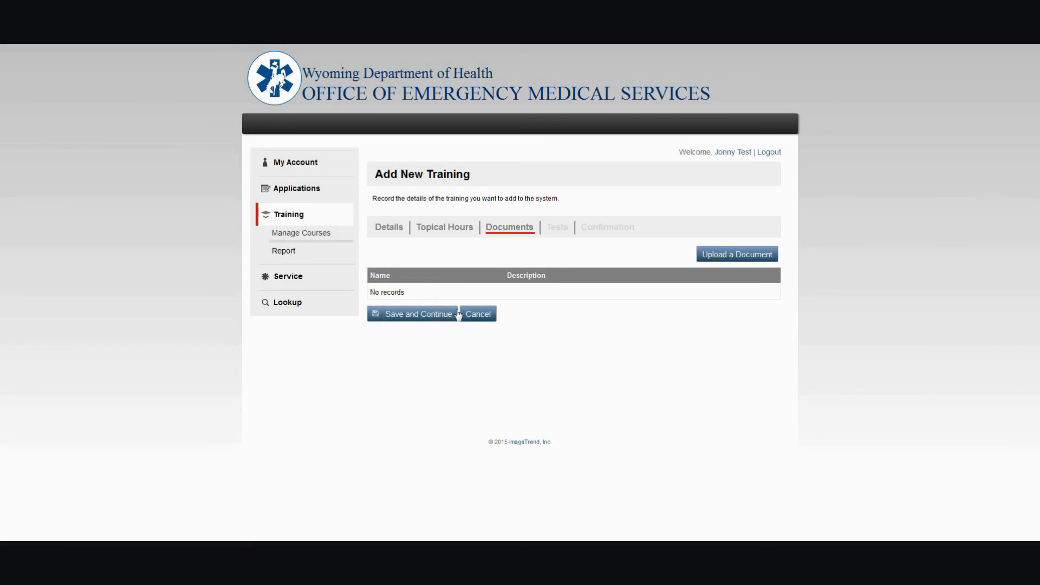
- Continue to the Tests section and add a test named Unit 1 with description Test that covers chapters 1-5
{"action": "left_click", "coordinate": [418, 314]}
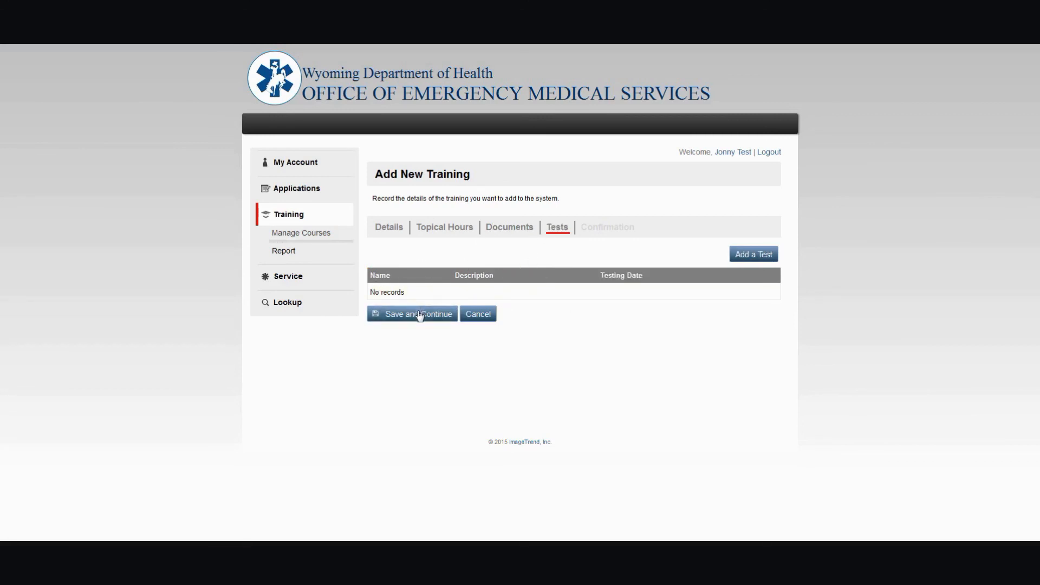
{"action": "left_click", "coordinate": [769, 255]}
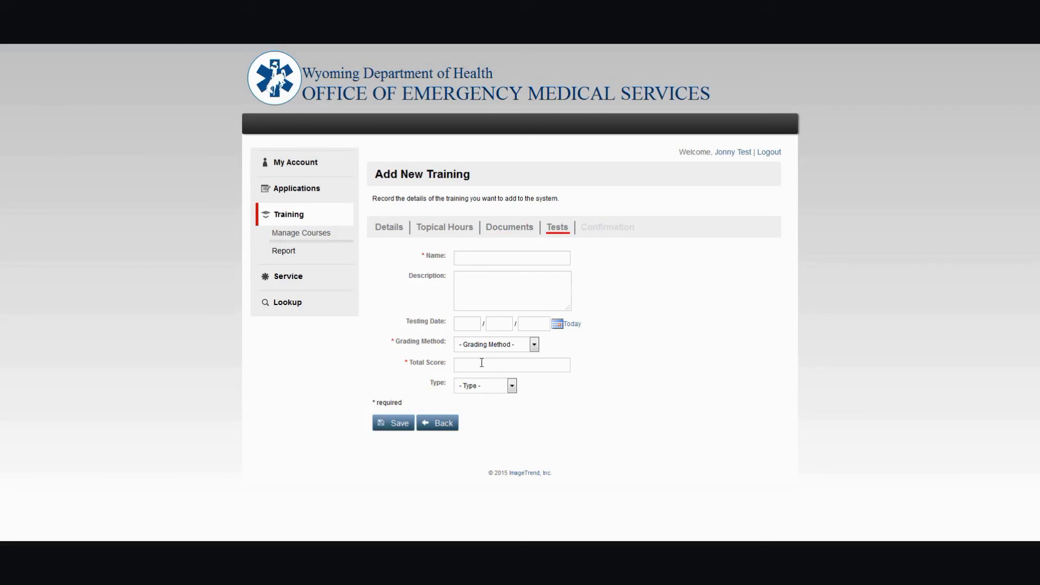
{"action": "left_click", "coordinate": [477, 262]}
{"action": "type", "text": "Unit 1"}
{"action": "type", "text": "Test that c"}
{"action": "type", "text": "ove"}
{"action": "type", "text": "rs chapter"}
{"action": "type", "text": "s 1"}
{"action": "type", "text": "-5"}
- Set the test's testing date to today and its grading method to Simple Direct Grading
{"action": "left_click", "coordinate": [576, 326]}
{"action": "left_click", "coordinate": [504, 345]}
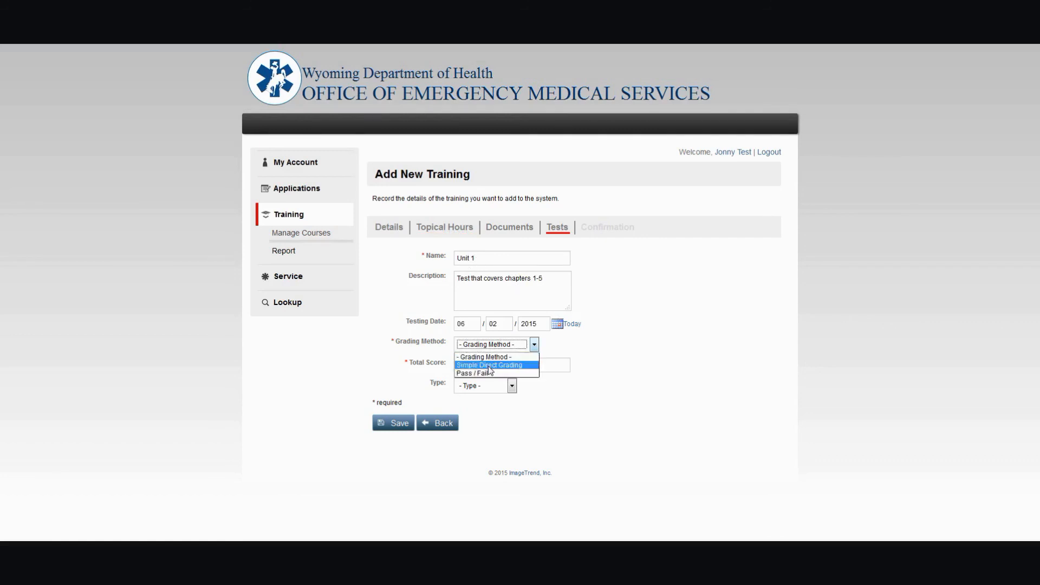
{"action": "left_click", "coordinate": [489, 365]}
{"action": "key", "text": "Tab"}
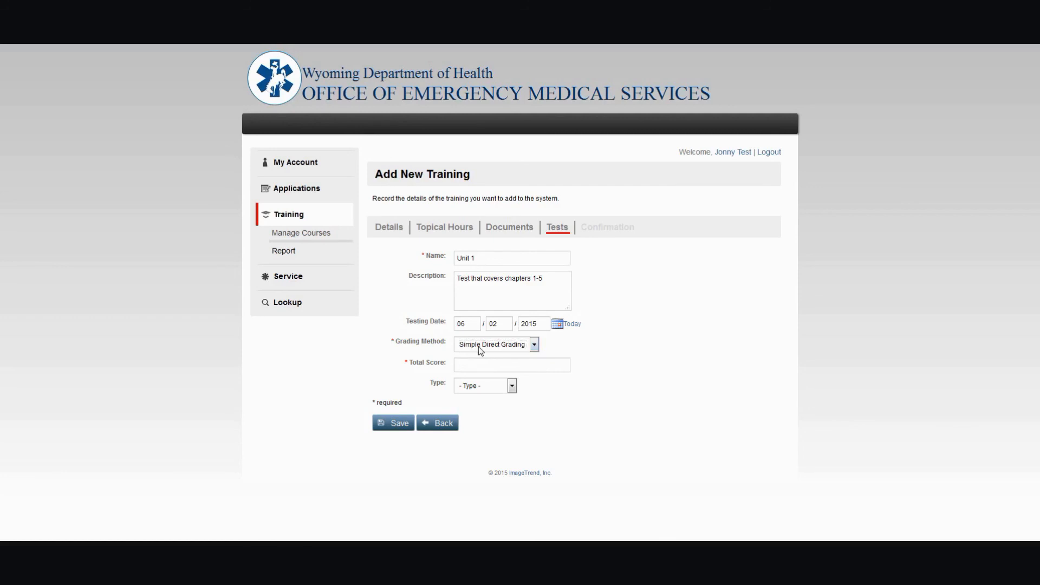
{"action": "left_click", "coordinate": [480, 347]}
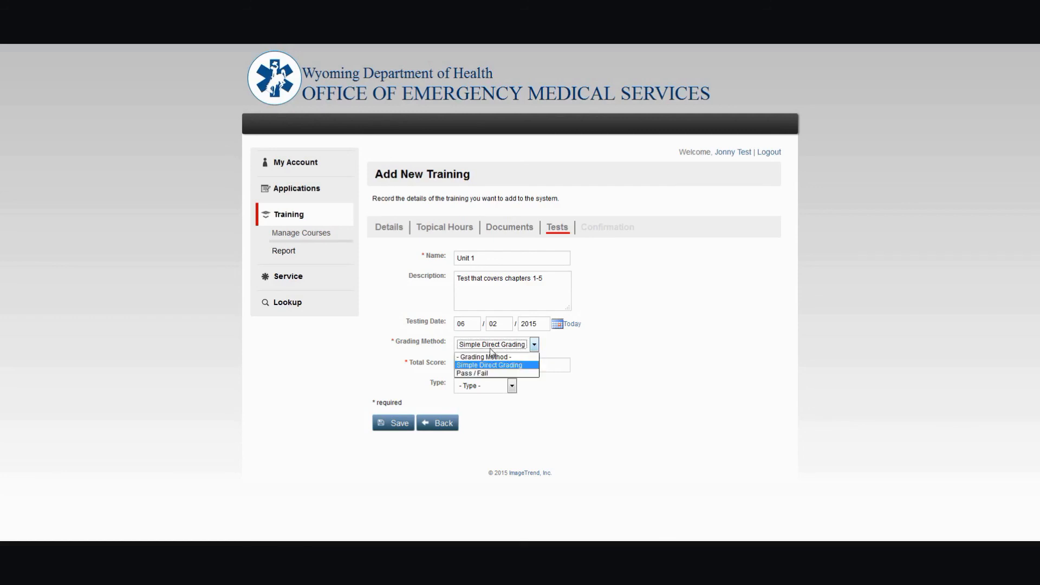
{"action": "left_click", "coordinate": [530, 363]}
- Set the total score to 100 and the test type to Unit, then save the test
{"action": "type", "text": "100"}
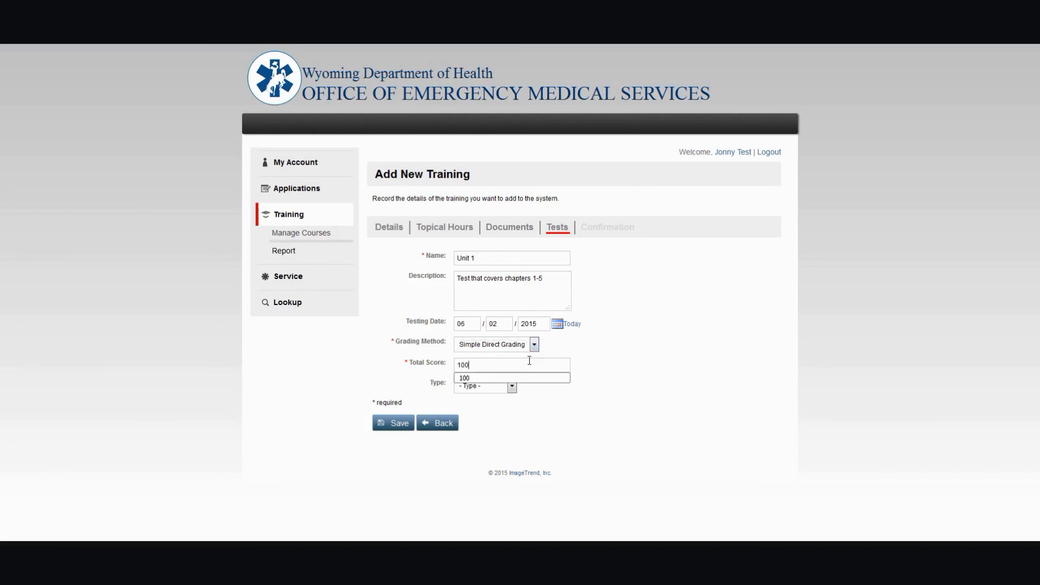
{"action": "key", "text": "Tab"}
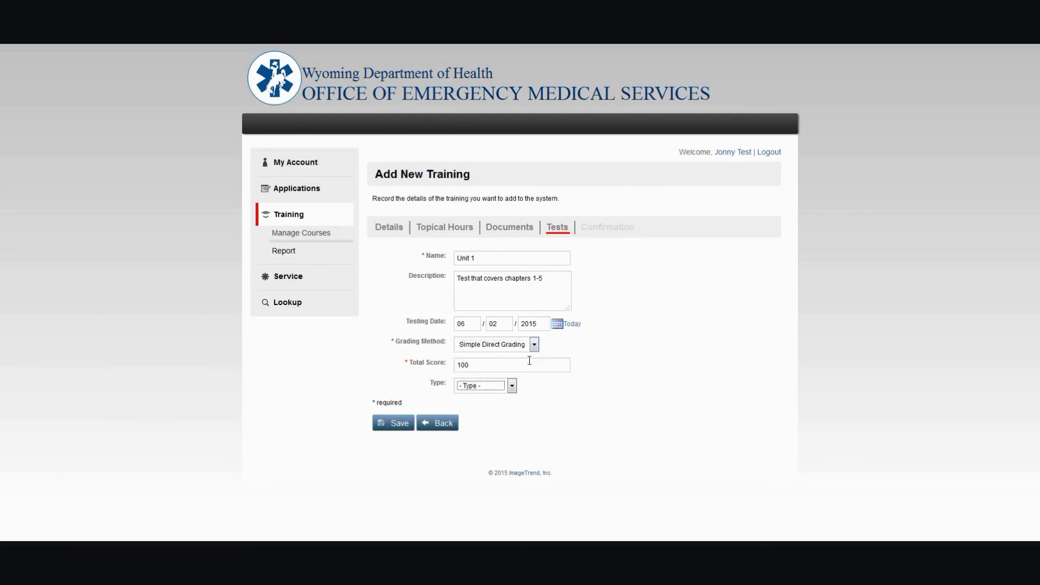
{"action": "key", "text": "Down"}
{"action": "left_click", "coordinate": [512, 386]}
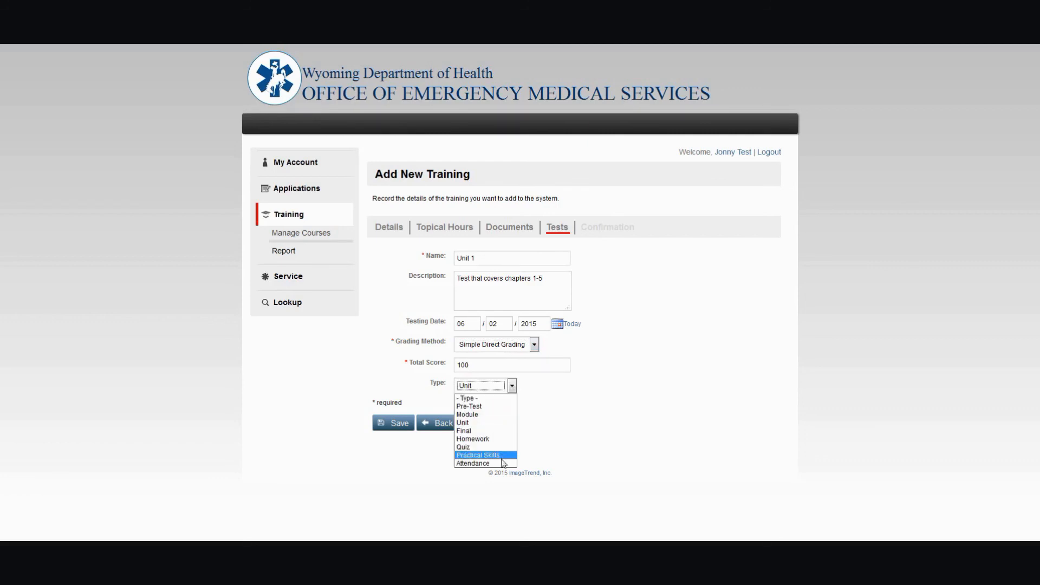
{"action": "left_click", "coordinate": [474, 424]}
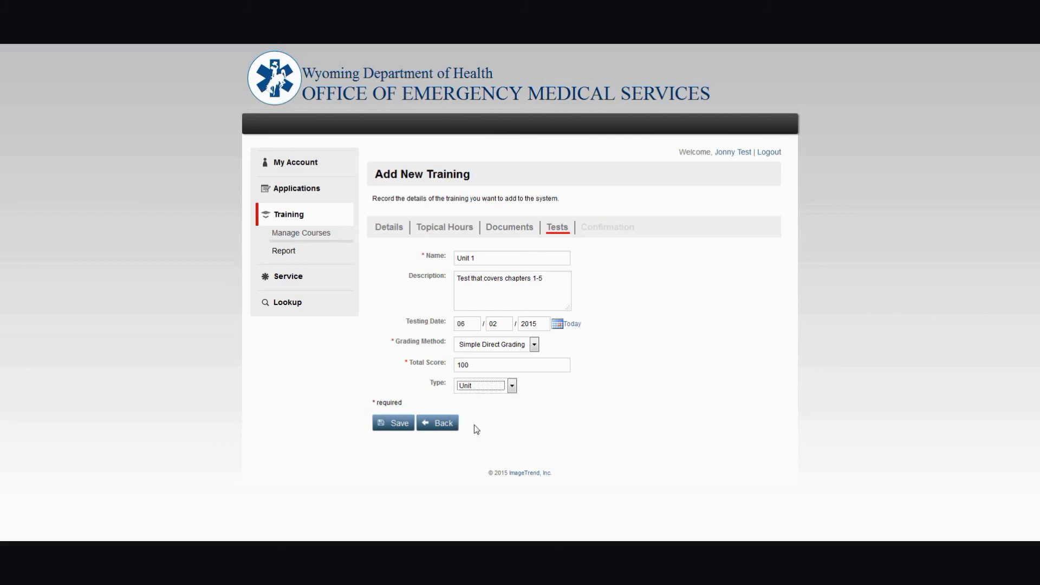
{"action": "left_click", "coordinate": [404, 424]}
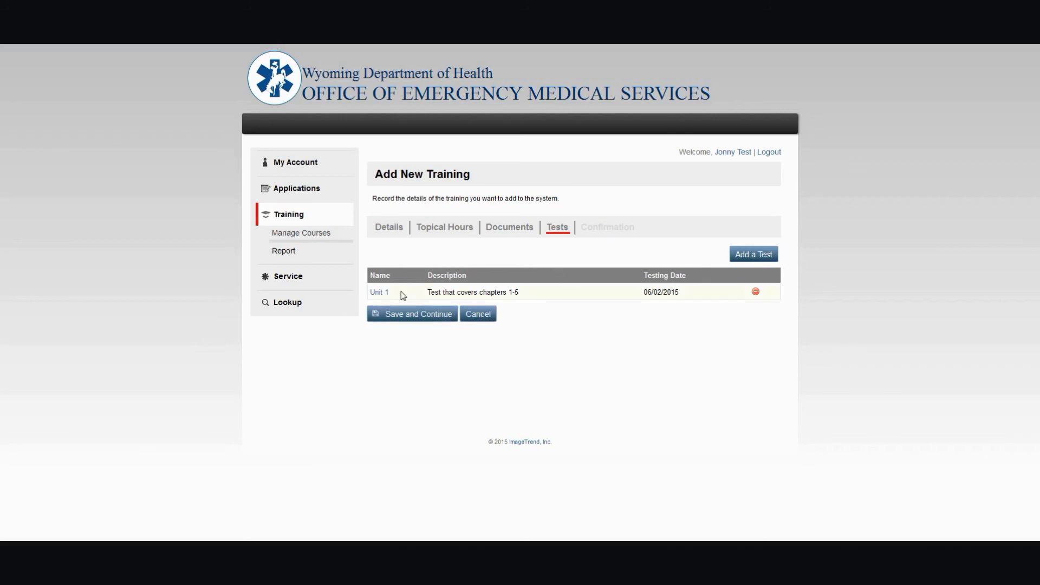
- Continue to the confirmation summary, review the entered details, and add the training
{"action": "left_click", "coordinate": [425, 318]}
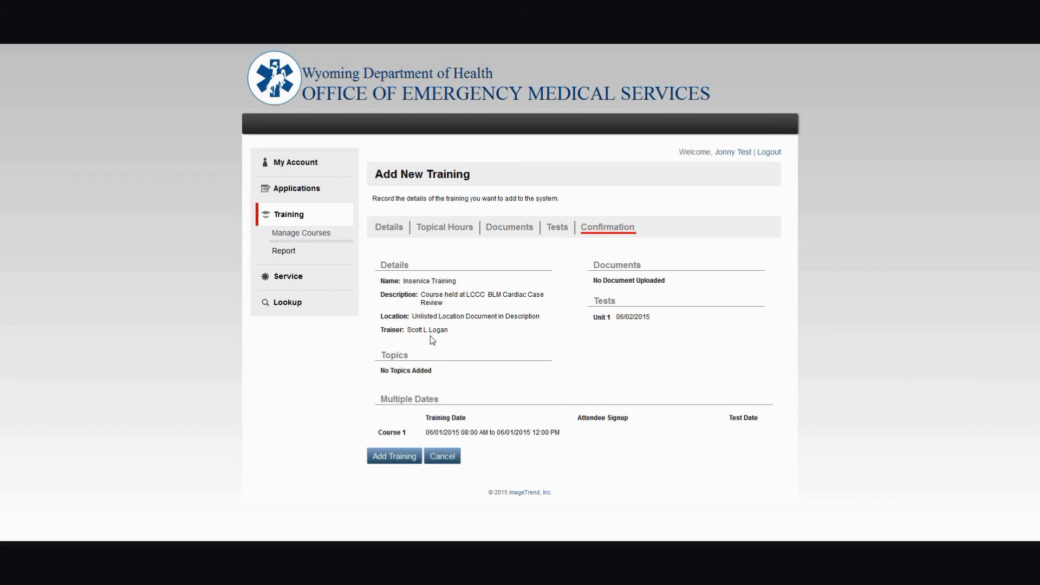
{"action": "triple_click", "coordinate": [418, 373]}
{"action": "left_click", "coordinate": [419, 373]}
{"action": "triple_click", "coordinate": [631, 317]}
{"action": "left_click", "coordinate": [634, 332]}
{"action": "left_click", "coordinate": [402, 459]}
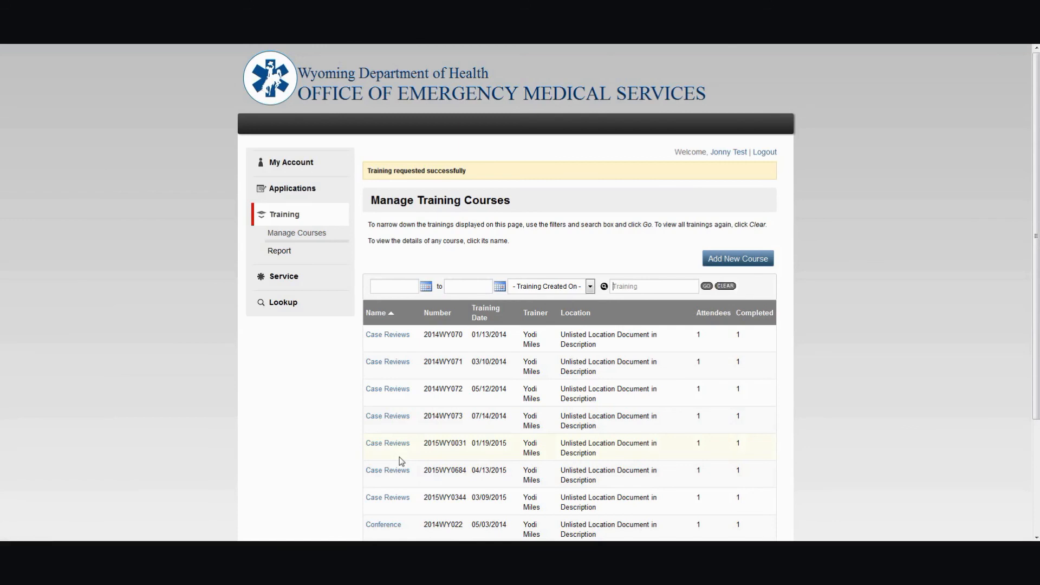
- Filter the training course list to show trainings created today
{"action": "left_click", "coordinate": [492, 320]}
{"action": "left_click", "coordinate": [553, 260]}
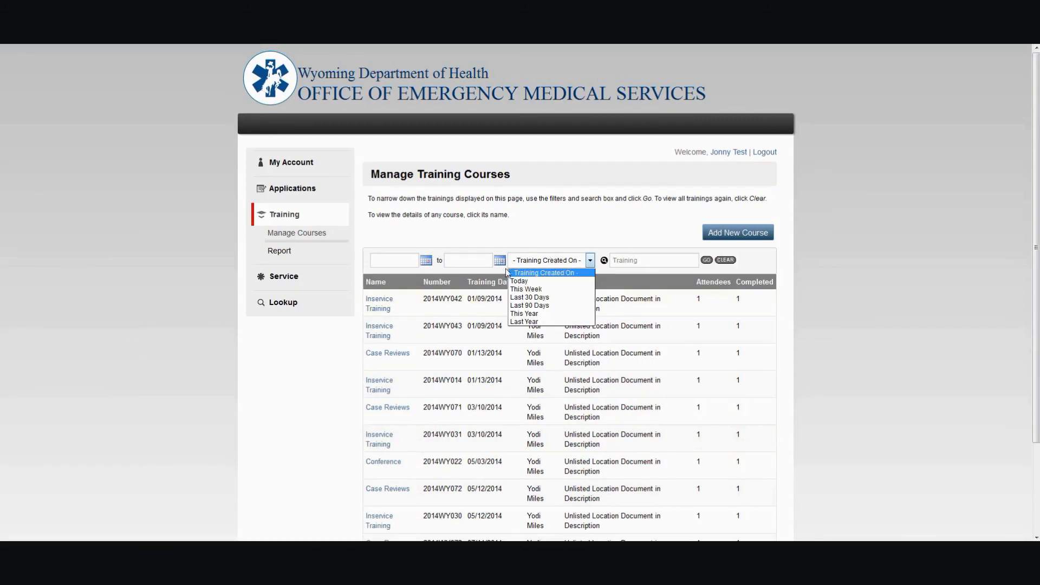
{"action": "left_click", "coordinate": [521, 280]}
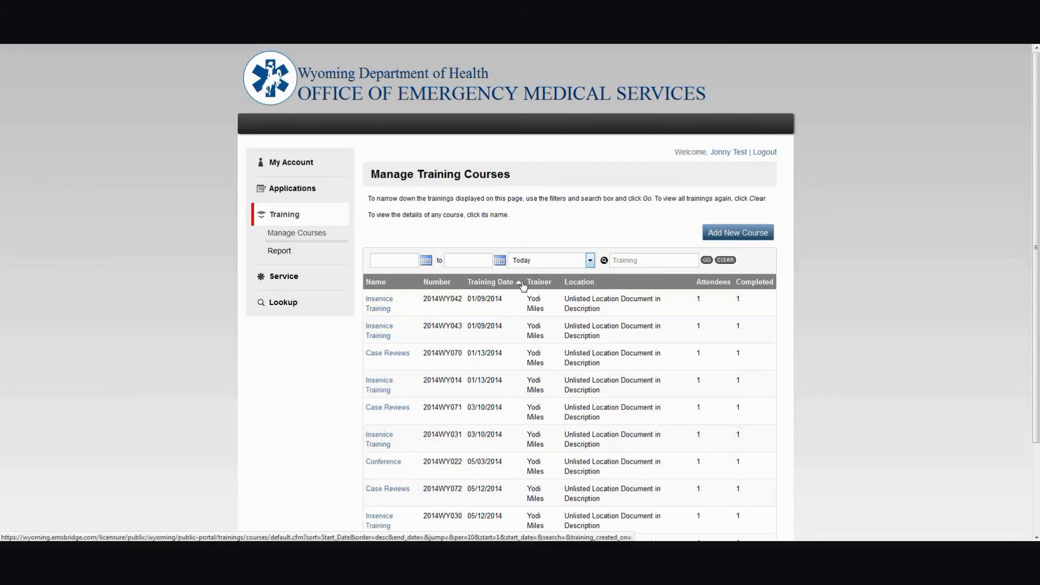
{"action": "left_click", "coordinate": [707, 260]}
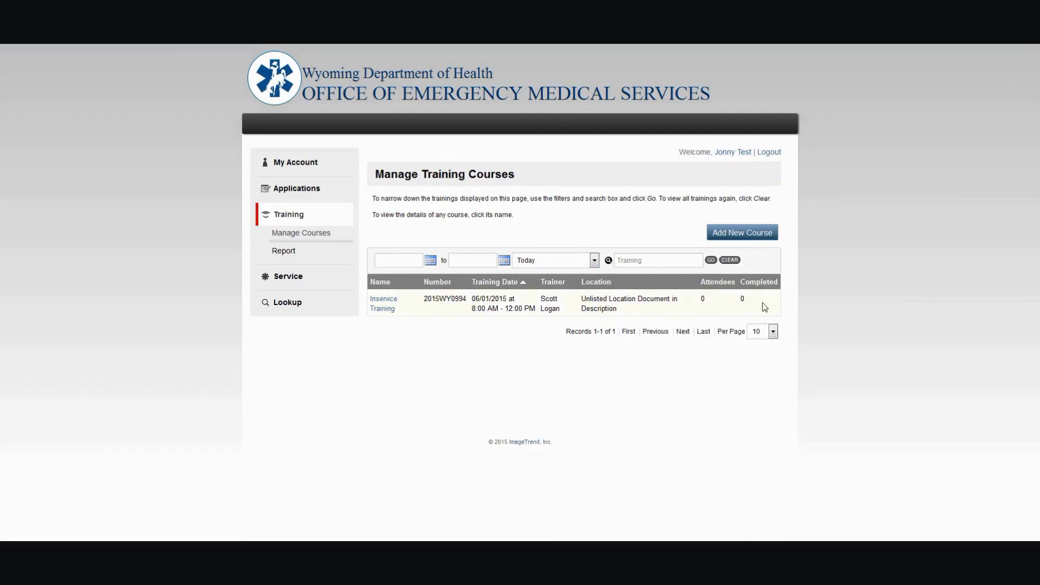
- Open the new Inservice Training course and review its details
{"action": "left_click", "coordinate": [377, 312]}
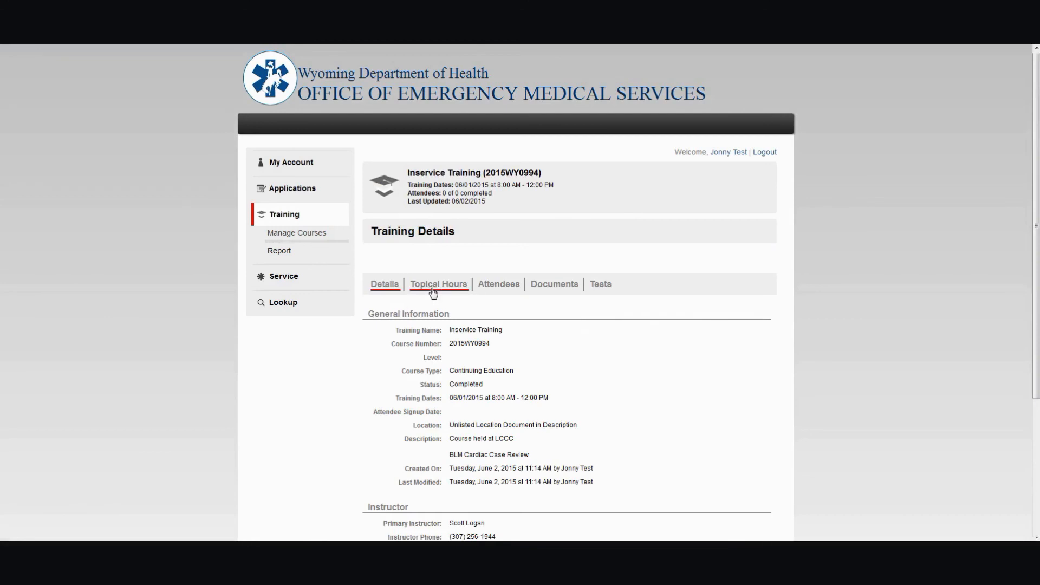
{"action": "scroll", "coordinate": [560, 361], "scroll_direction": "down", "scroll_amount": 3}
{"action": "scroll", "coordinate": [563, 360], "scroll_direction": "up", "scroll_amount": 2}
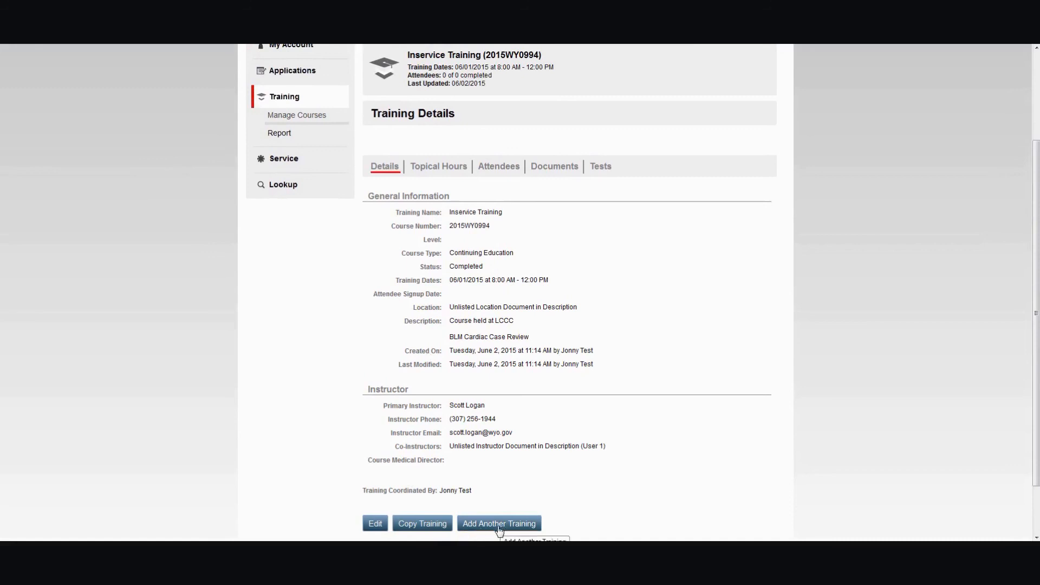
- Open the course's topical hours and add Case Reviews with 1 completed hour, then save
{"action": "left_click", "coordinate": [444, 168]}
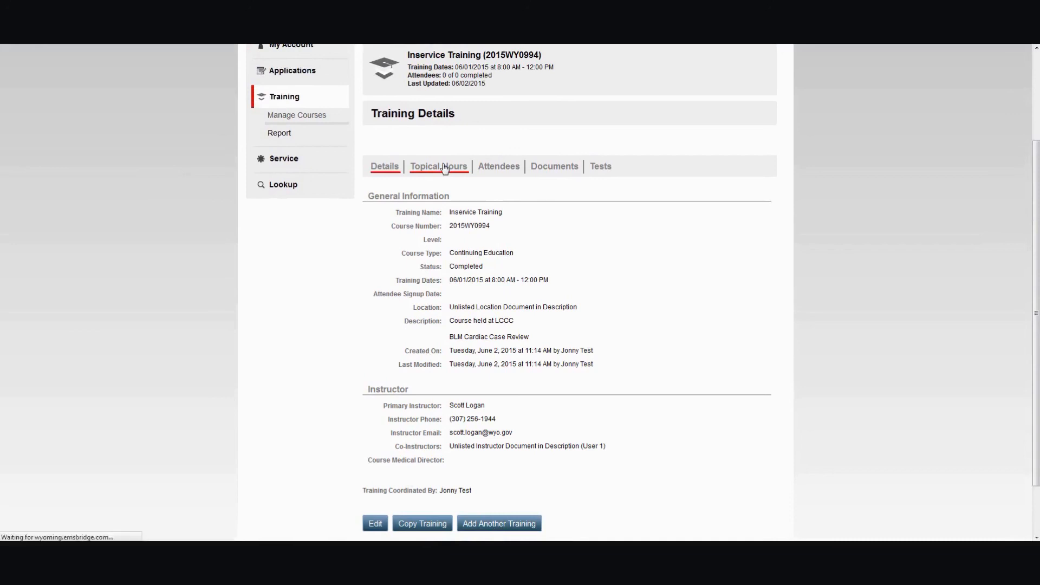
{"action": "left_click", "coordinate": [454, 332]}
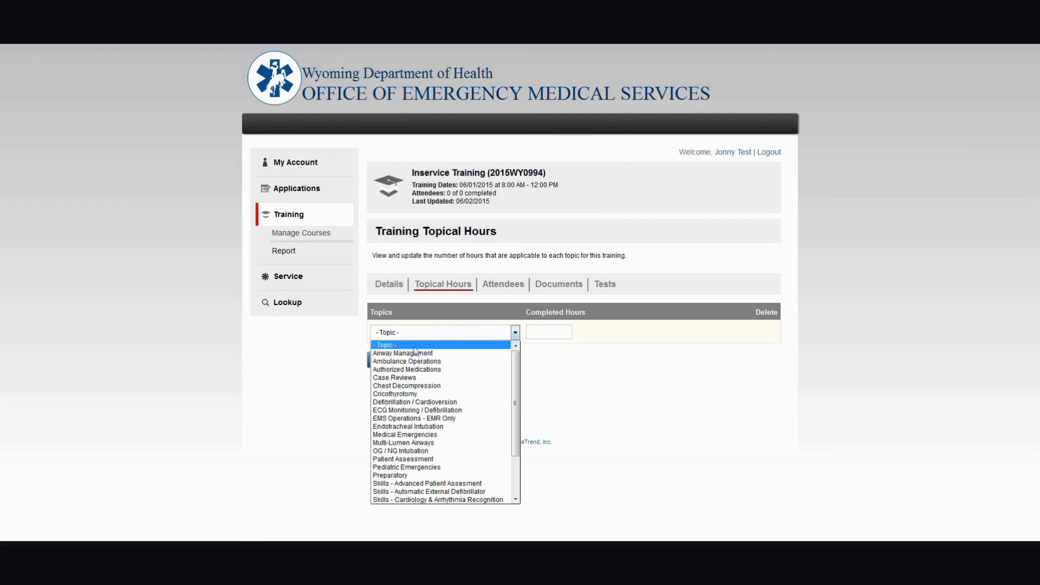
{"action": "left_click", "coordinate": [415, 377]}
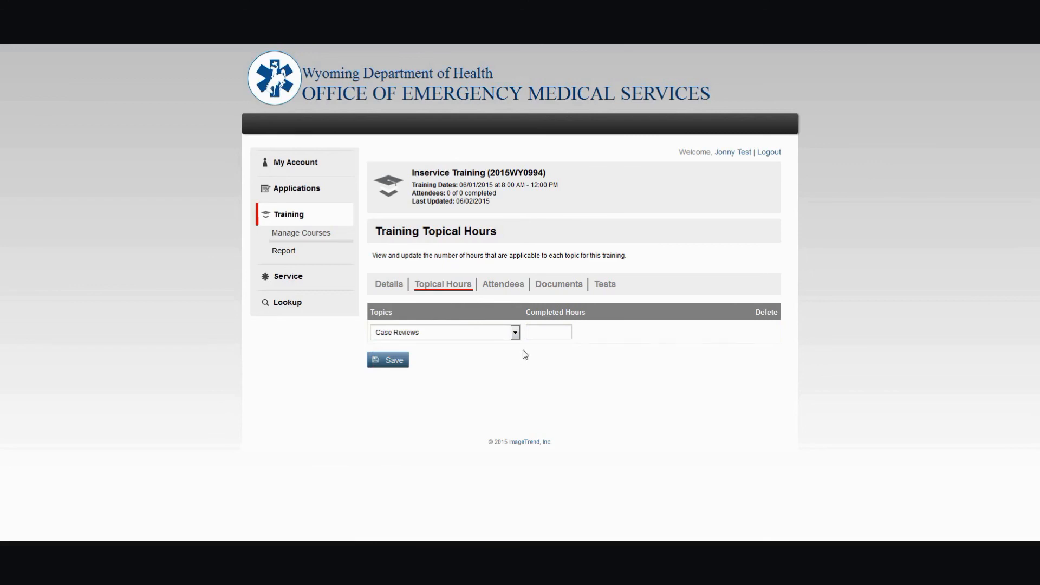
{"action": "left_click", "coordinate": [552, 331]}
{"action": "type", "text": "1"}
{"action": "left_click", "coordinate": [500, 370]}
{"action": "left_click", "coordinate": [403, 361]}
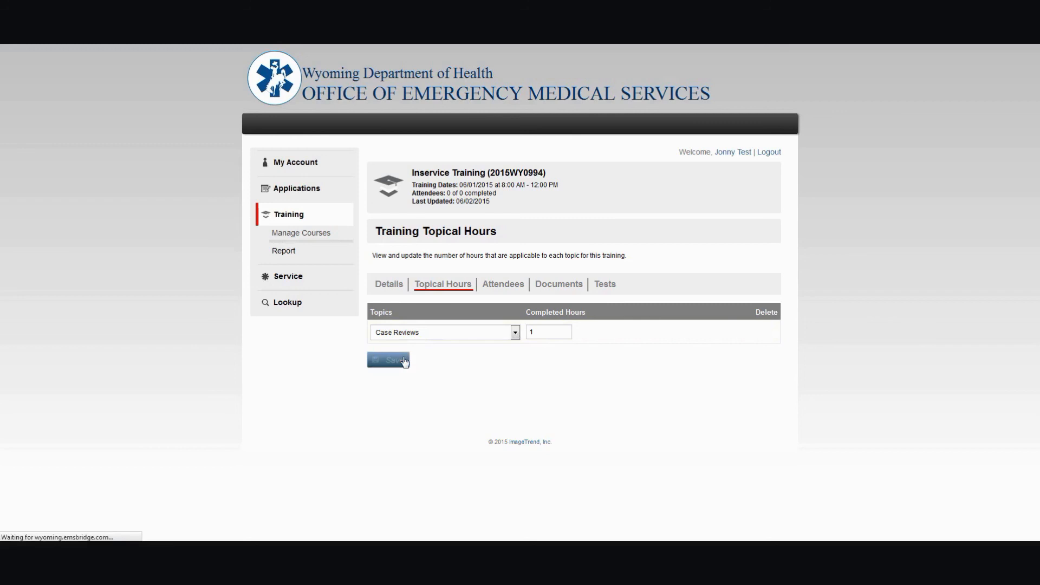
- Add the topic Medical Emergencies with 2 completed hours and save
{"action": "left_click", "coordinate": [407, 357]}
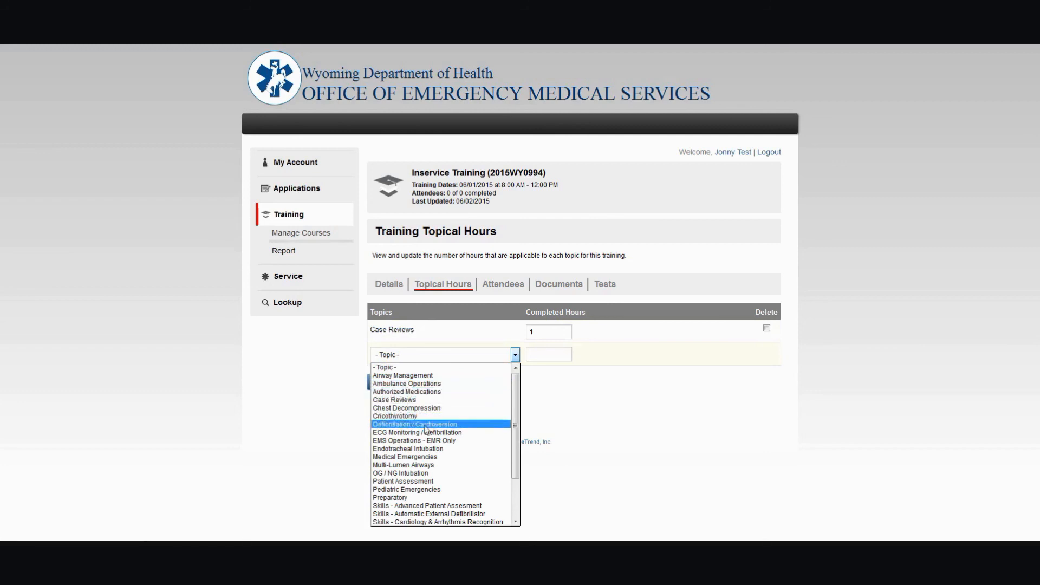
{"action": "left_click", "coordinate": [430, 459]}
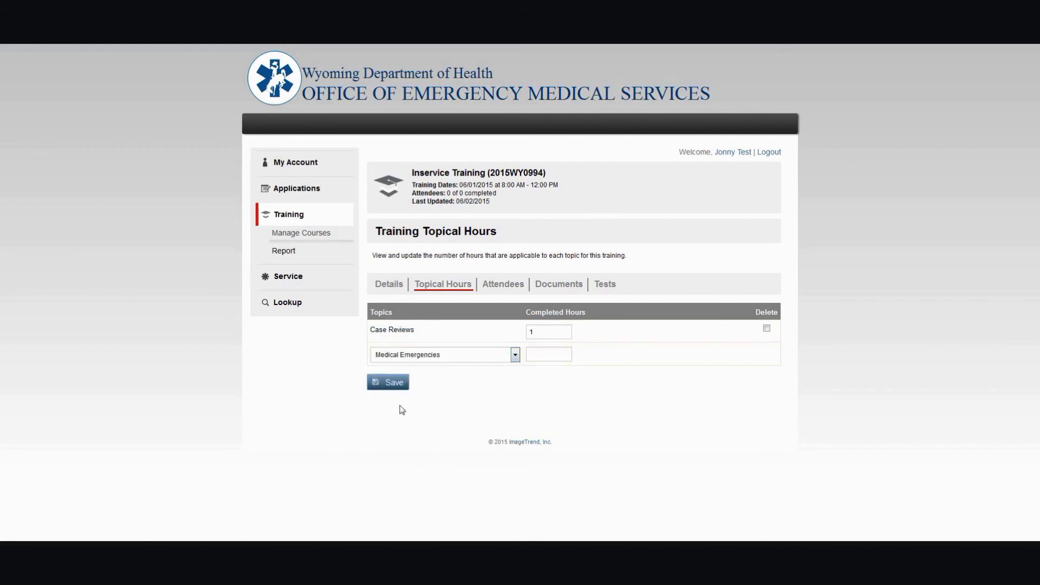
{"action": "left_click", "coordinate": [540, 355]}
{"action": "type", "text": "2"}
{"action": "left_click", "coordinate": [400, 382]}
{"action": "left_click", "coordinate": [394, 388]}
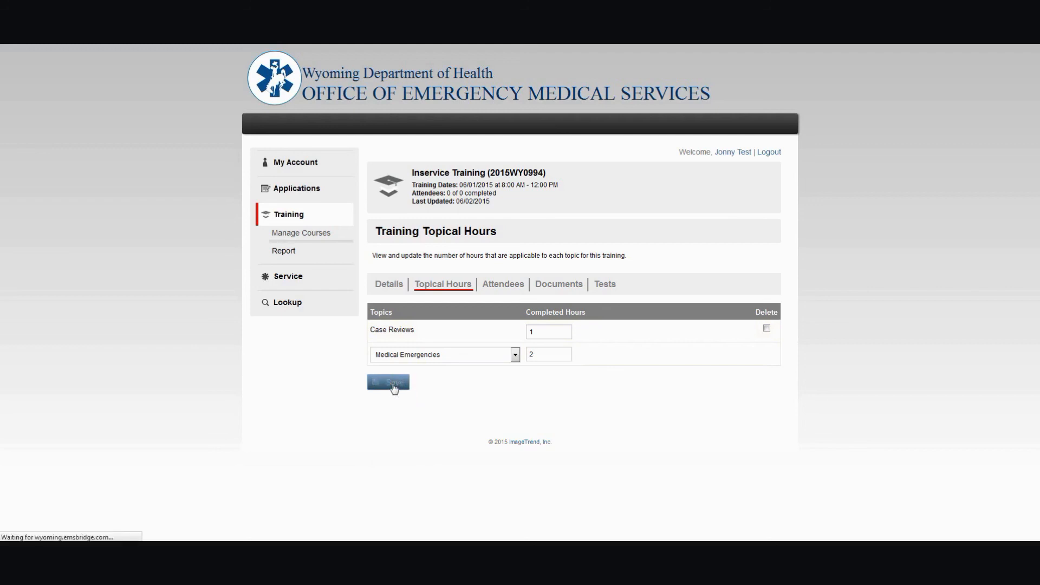
- Add the topic Skills - Automatic External Defibrillator with 1 completed hour and save
{"action": "left_click", "coordinate": [399, 377]}
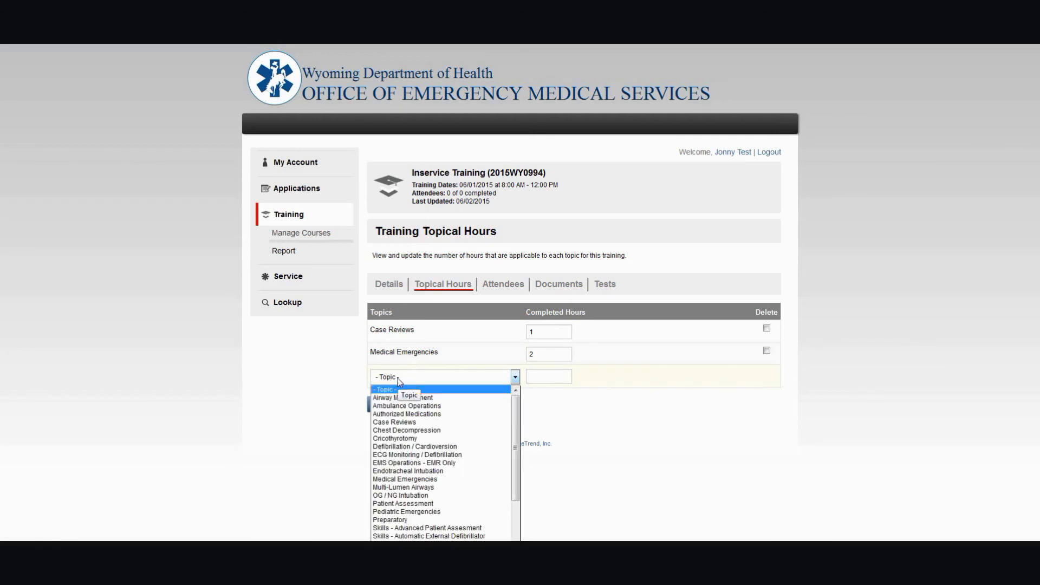
{"action": "left_click", "coordinate": [481, 536]}
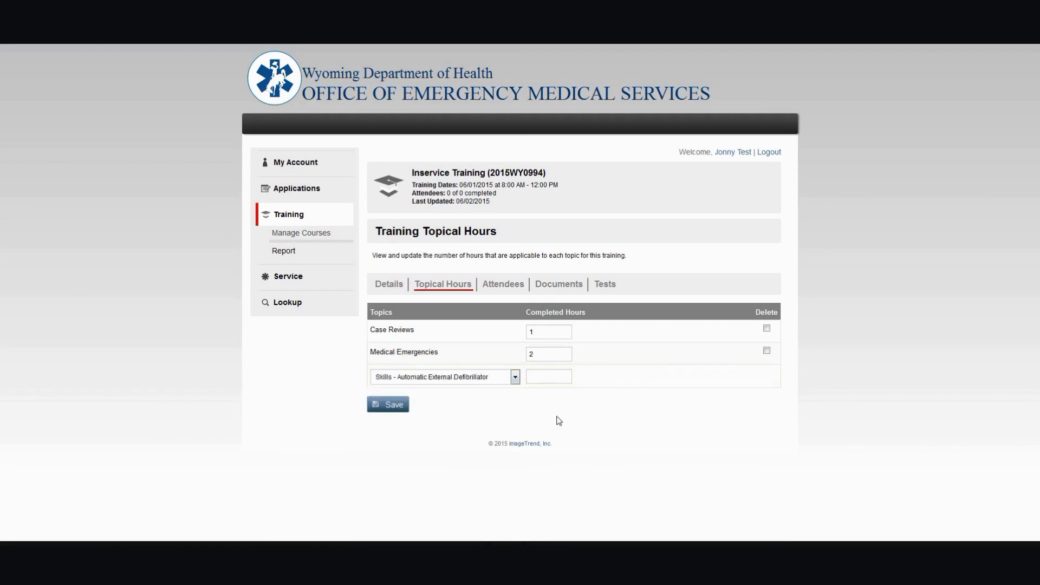
{"action": "left_click", "coordinate": [536, 377]}
{"action": "type", "text": "1"}
{"action": "left_click", "coordinate": [682, 425]}
{"action": "double_click", "coordinate": [553, 355]}
{"action": "left_click", "coordinate": [386, 406]}
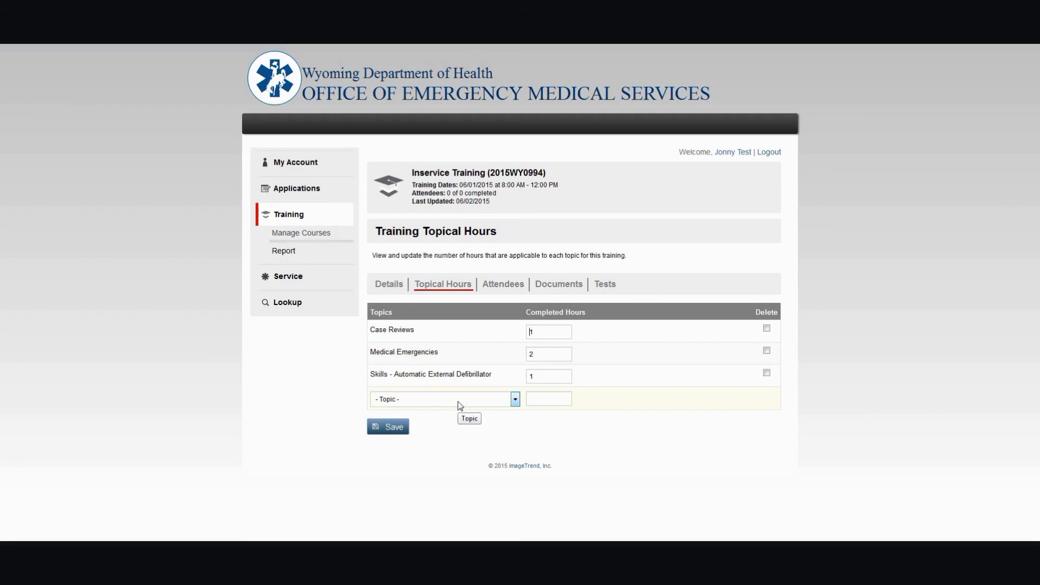
- Open the course's attendees, search personnel for "logan" and select two of the matching providers
{"action": "left_click", "coordinate": [495, 286]}
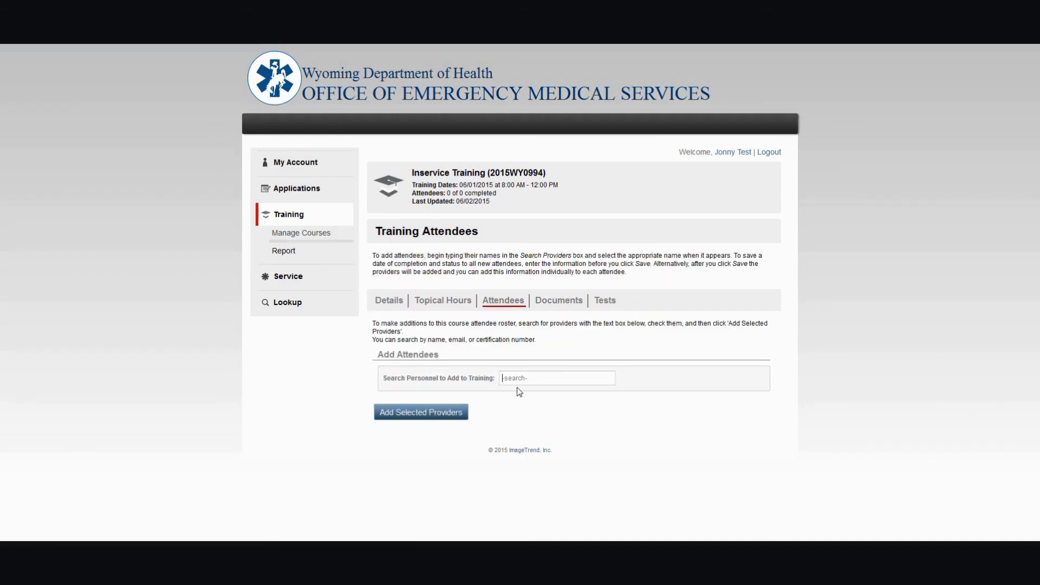
{"action": "left_click", "coordinate": [533, 378]}
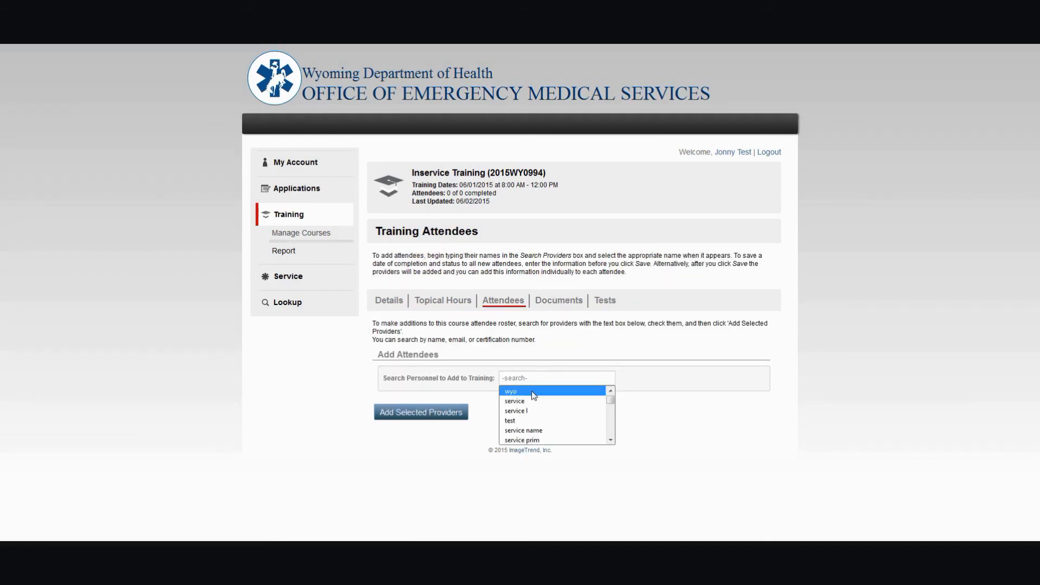
{"action": "type", "text": "logan"}
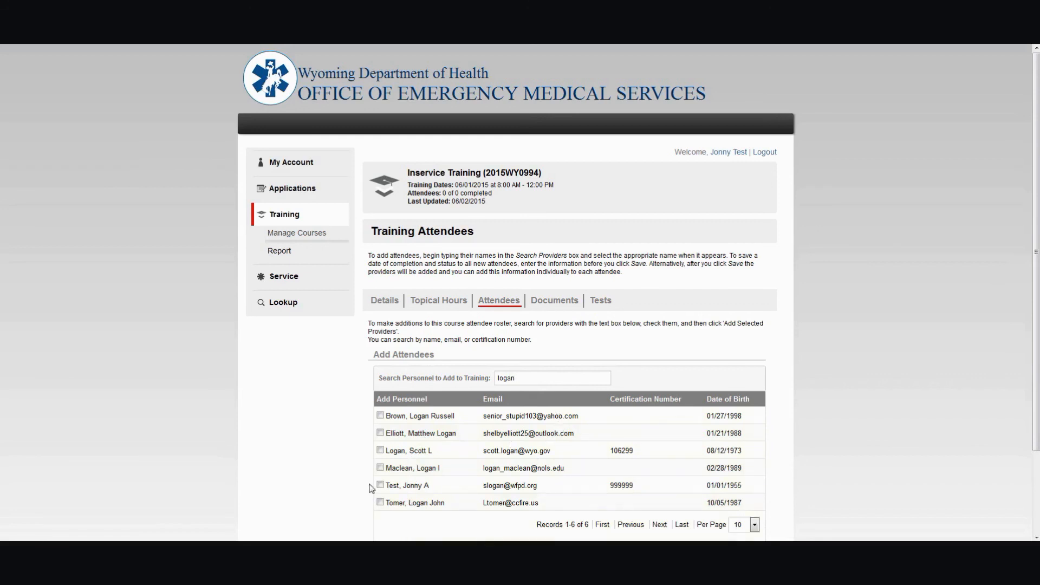
{"action": "left_click", "coordinate": [381, 451]}
{"action": "left_click", "coordinate": [381, 486]}
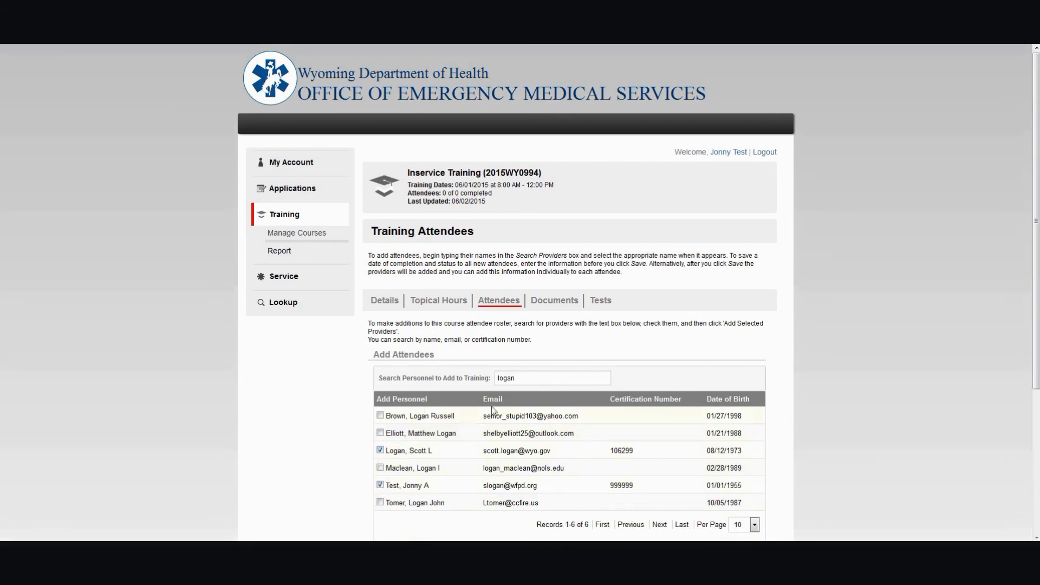
- Search personnel for "kelley" and select the matching provider
{"action": "double_click", "coordinate": [534, 375]}
{"action": "type", "text": "kell"}
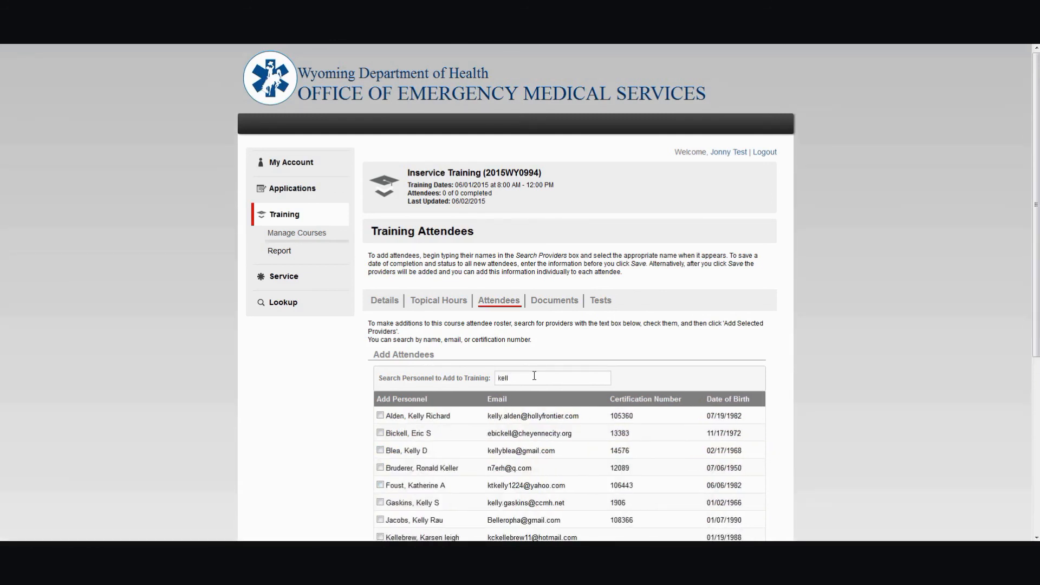
{"action": "type", "text": "ey"}
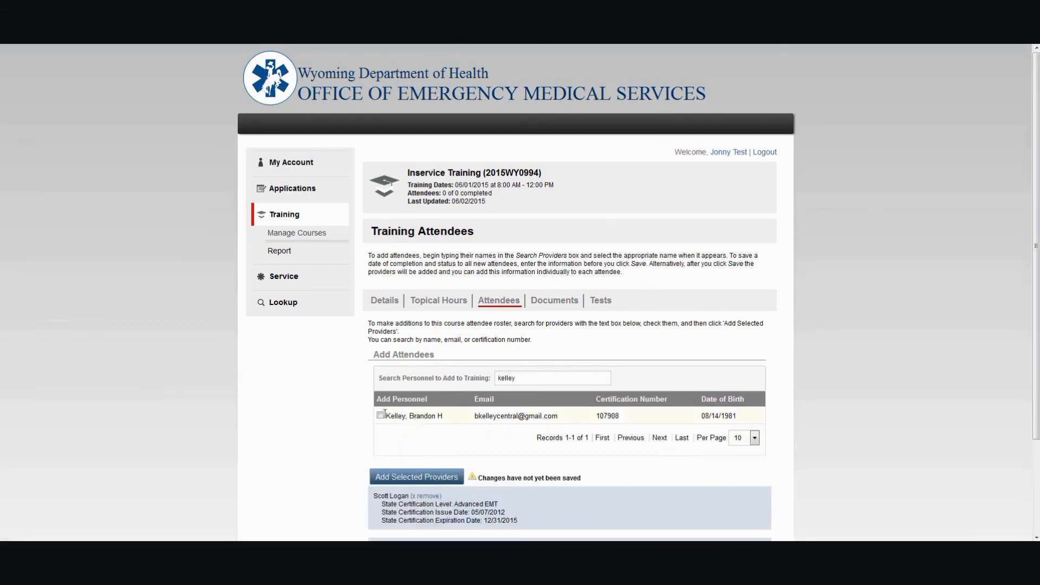
{"action": "left_click", "coordinate": [379, 415]}
{"action": "scroll", "coordinate": [388, 437], "scroll_direction": "down", "scroll_amount": 3}
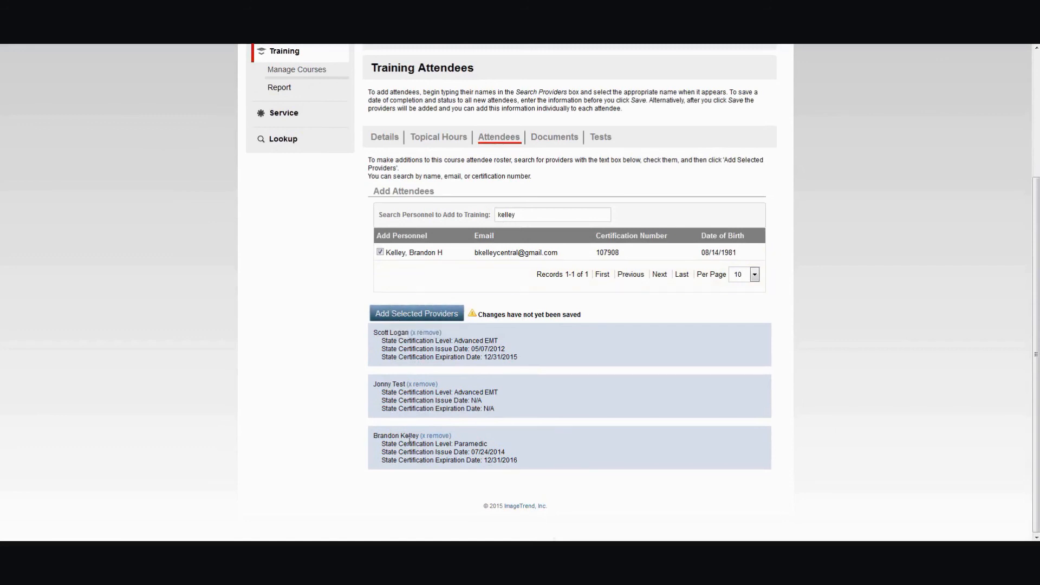
- Add the selected providers to the course's attendee roster
{"action": "left_click", "coordinate": [523, 214]}
{"action": "double_click", "coordinate": [523, 214]}
{"action": "type", "text": "andy"}
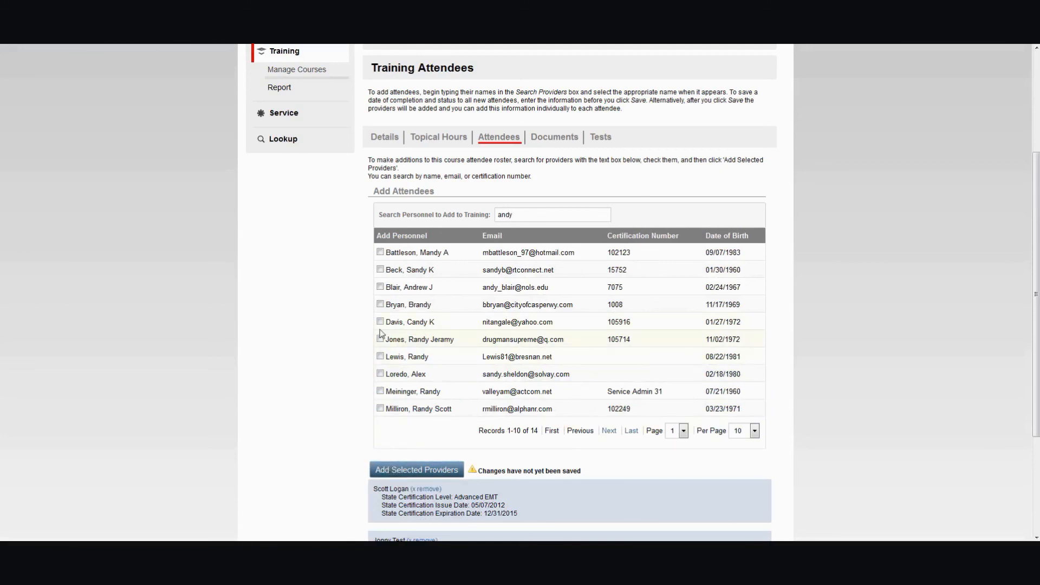
{"action": "left_click", "coordinate": [394, 473]}
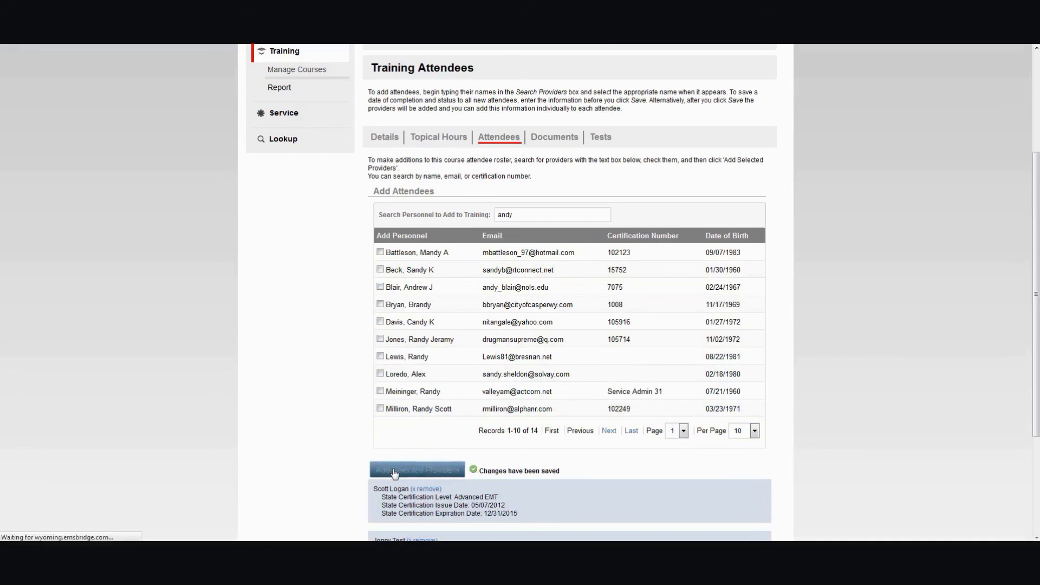
{"action": "scroll", "coordinate": [508, 325], "scroll_direction": "down", "scroll_amount": 3}
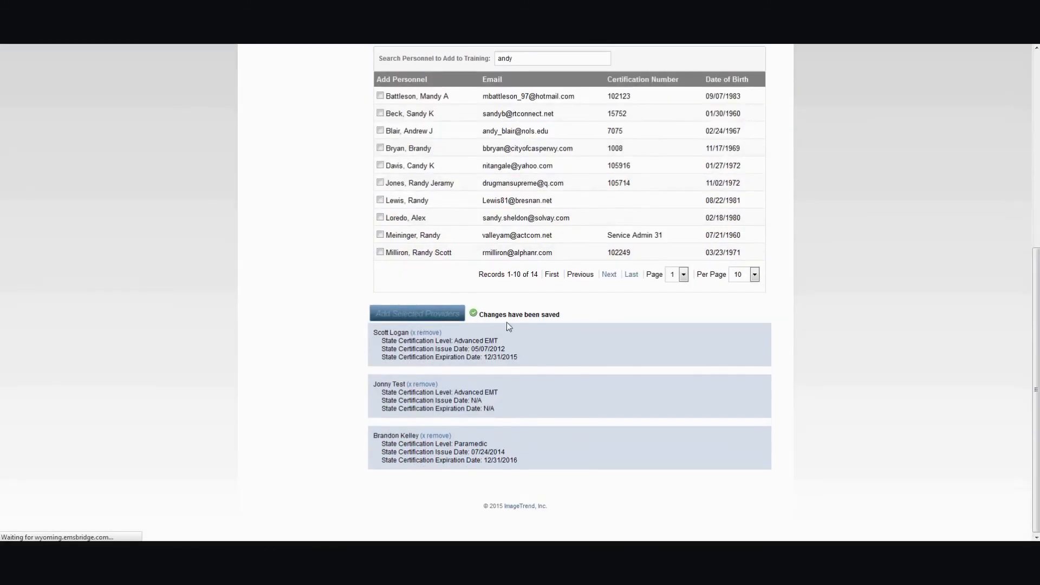
{"action": "scroll", "coordinate": [547, 364], "scroll_direction": "down", "scroll_amount": 3}
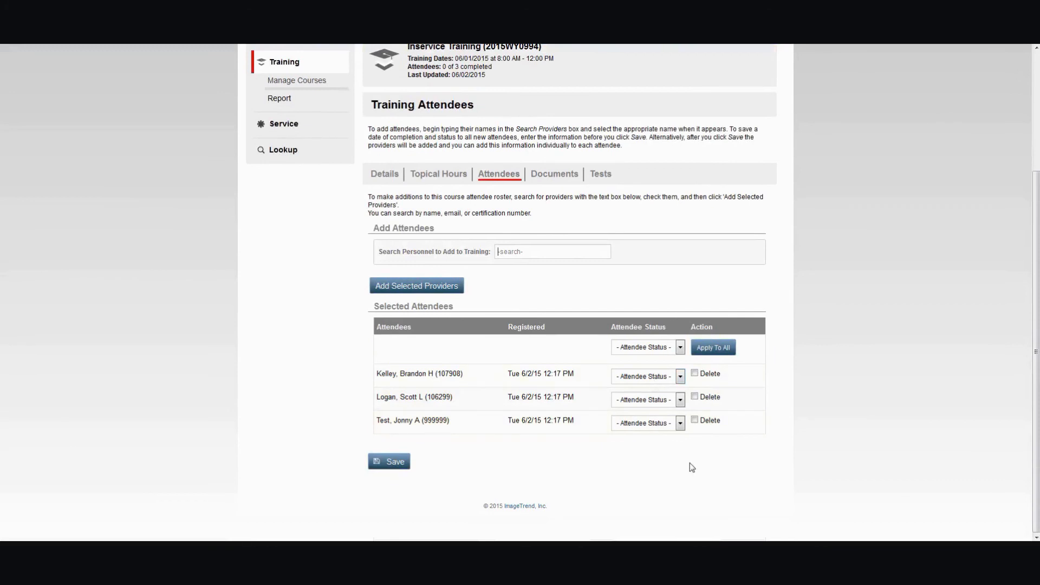
- Set the attendee statuses: Did not attend for the last attendee and Pass for the first two attendees
{"action": "left_click", "coordinate": [680, 347]}
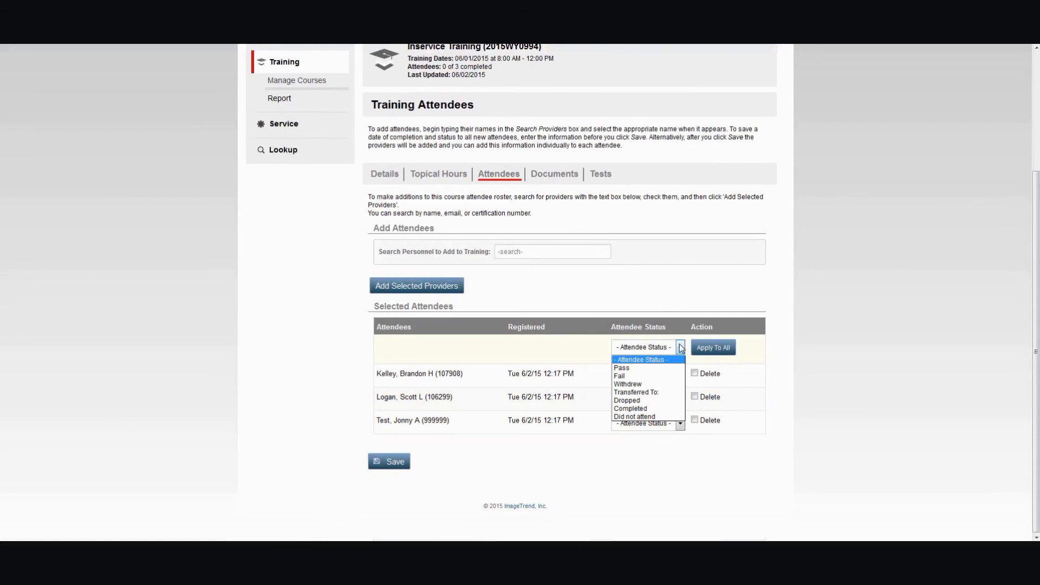
{"action": "left_click", "coordinate": [597, 359]}
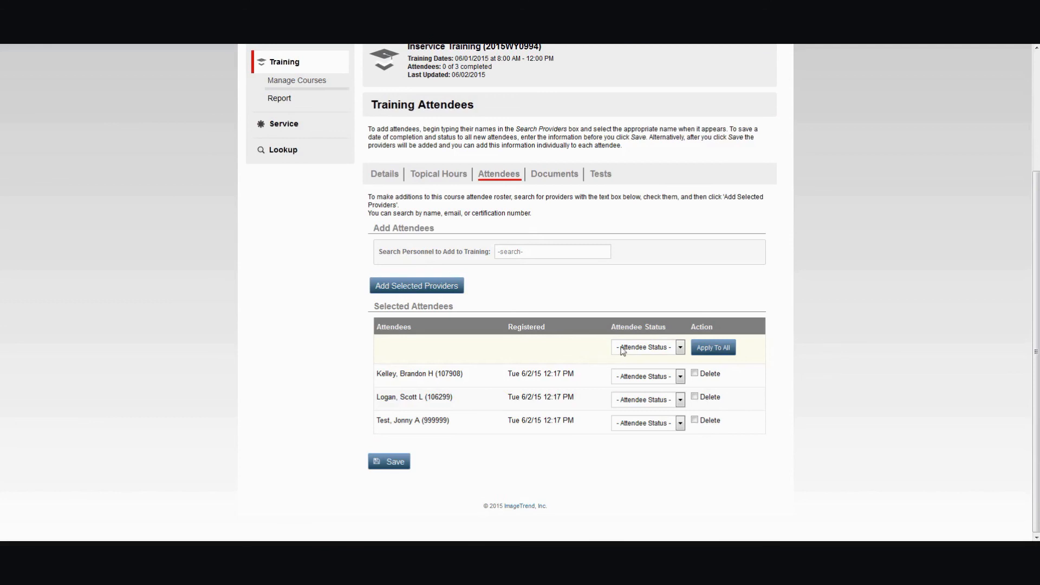
{"action": "left_click", "coordinate": [628, 423]}
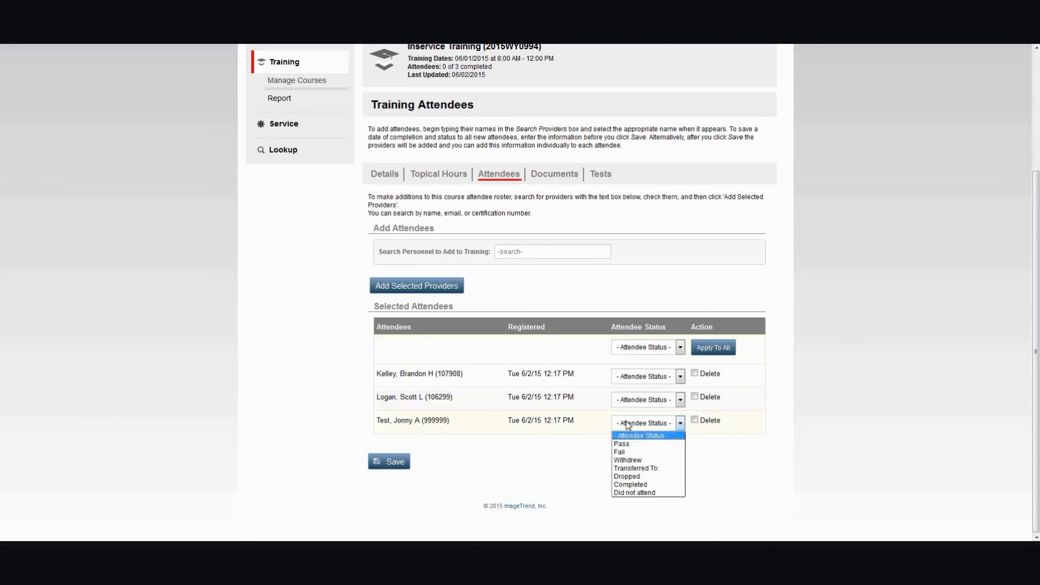
{"action": "left_click", "coordinate": [643, 493]}
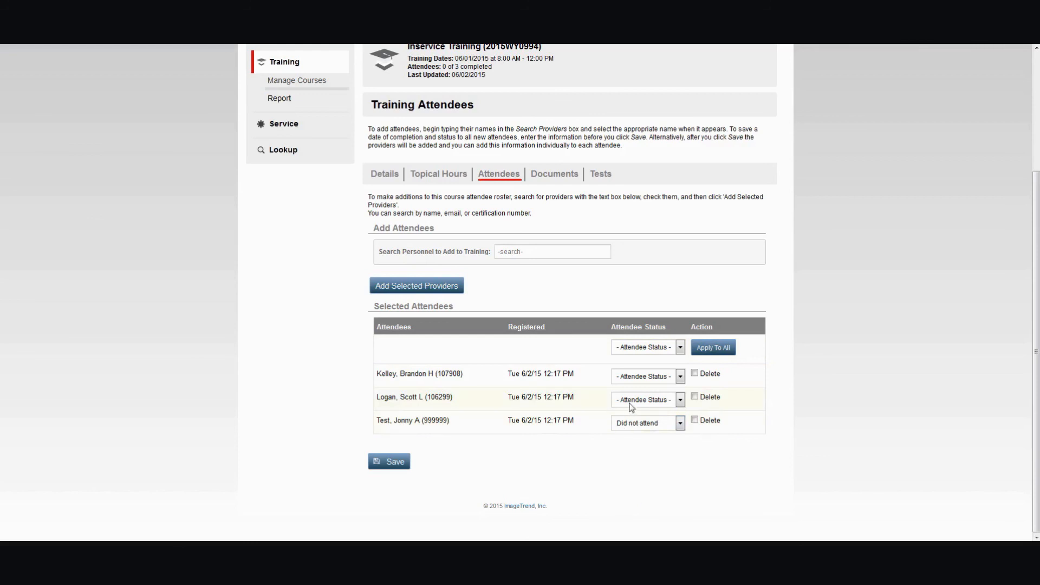
{"action": "left_click", "coordinate": [633, 381]}
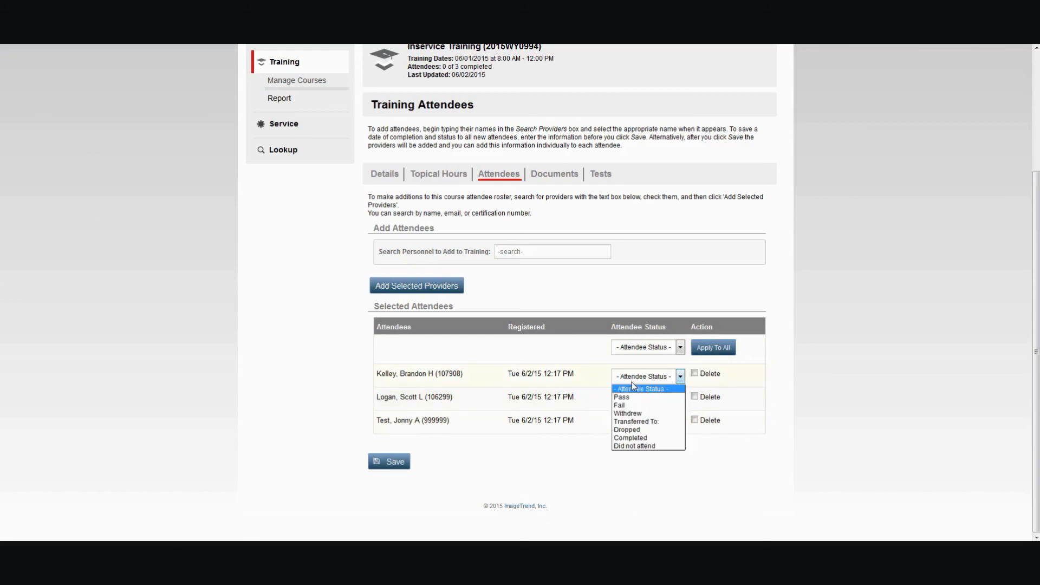
{"action": "left_click", "coordinate": [635, 394]}
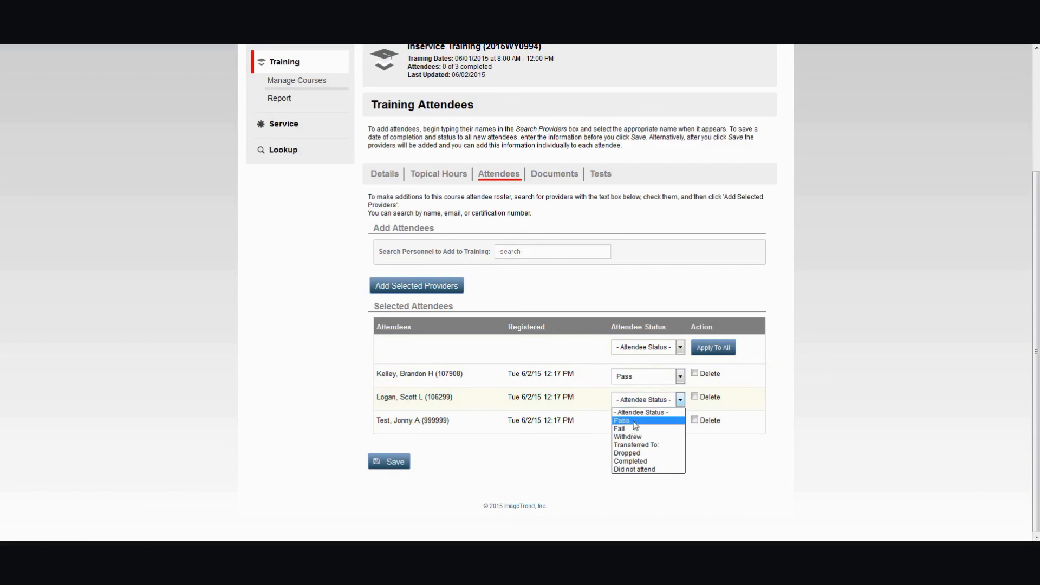
{"action": "left_click", "coordinate": [633, 420]}
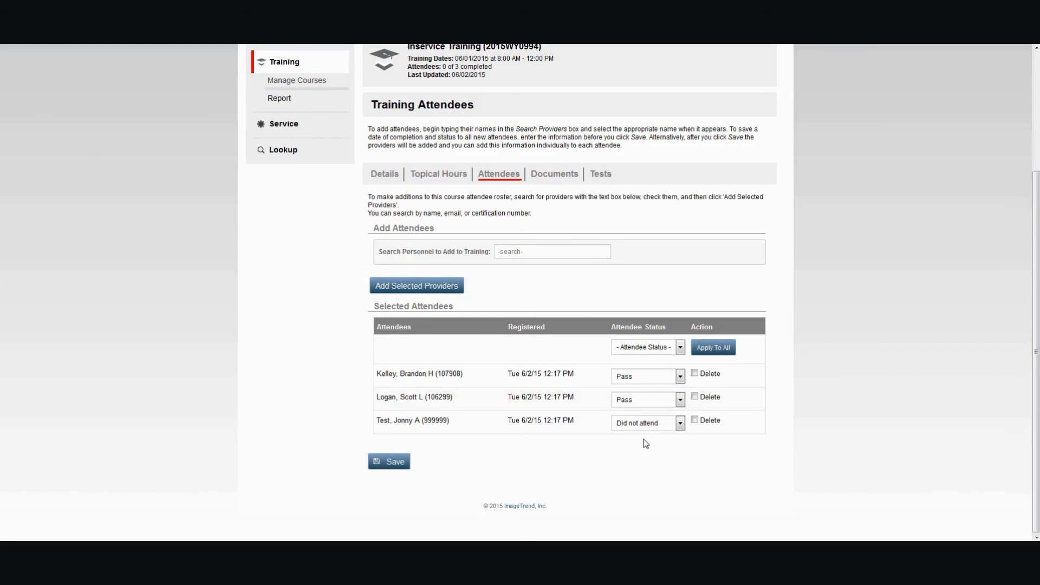
- Change the second attendee's status to Completed, mark the last attendee for deletion, and save the roster
{"action": "left_click", "coordinate": [662, 402]}
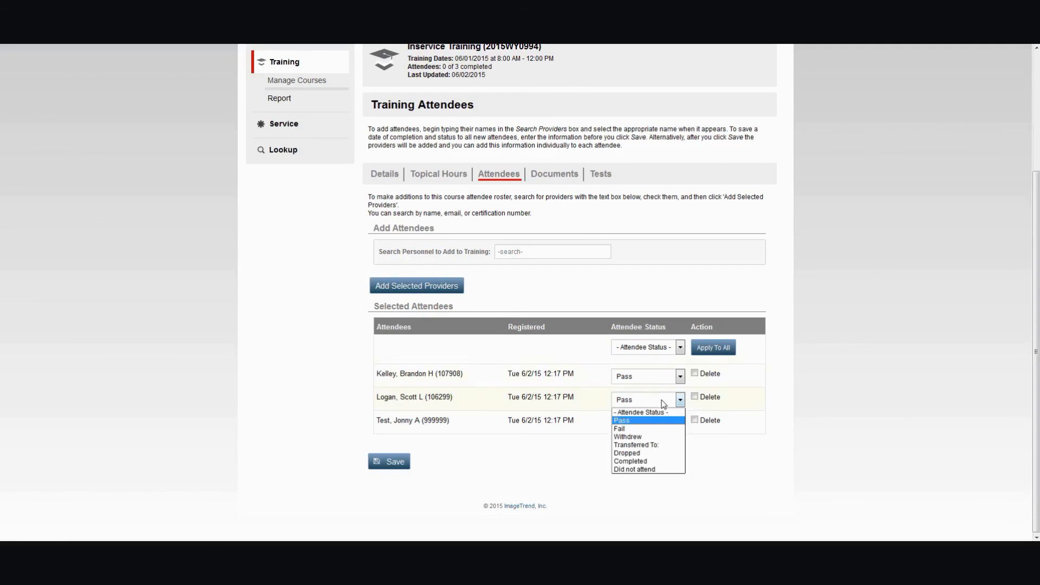
{"action": "left_click", "coordinate": [646, 461]}
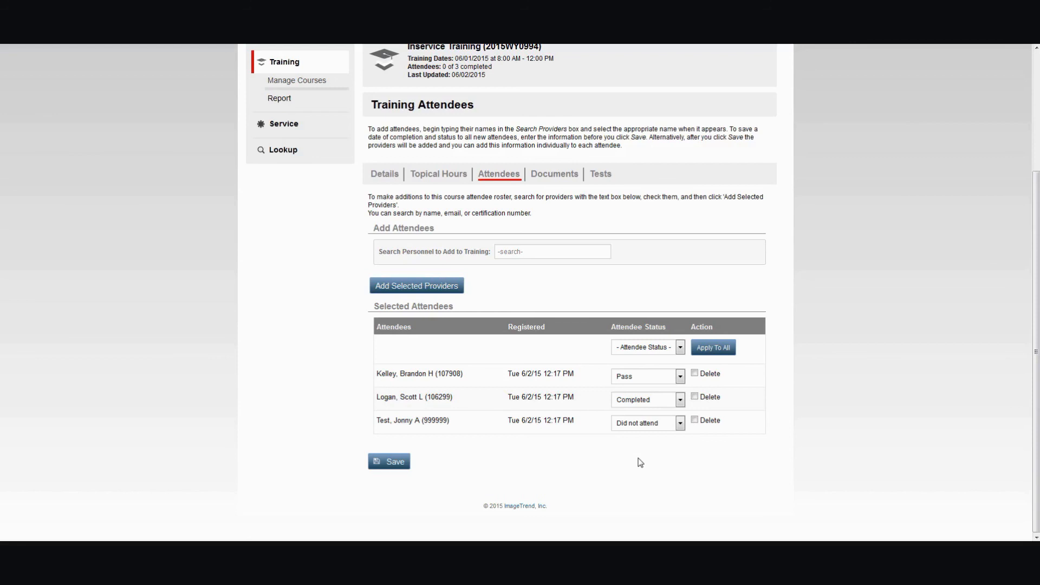
{"action": "left_click", "coordinate": [696, 420]}
{"action": "left_click", "coordinate": [393, 467]}
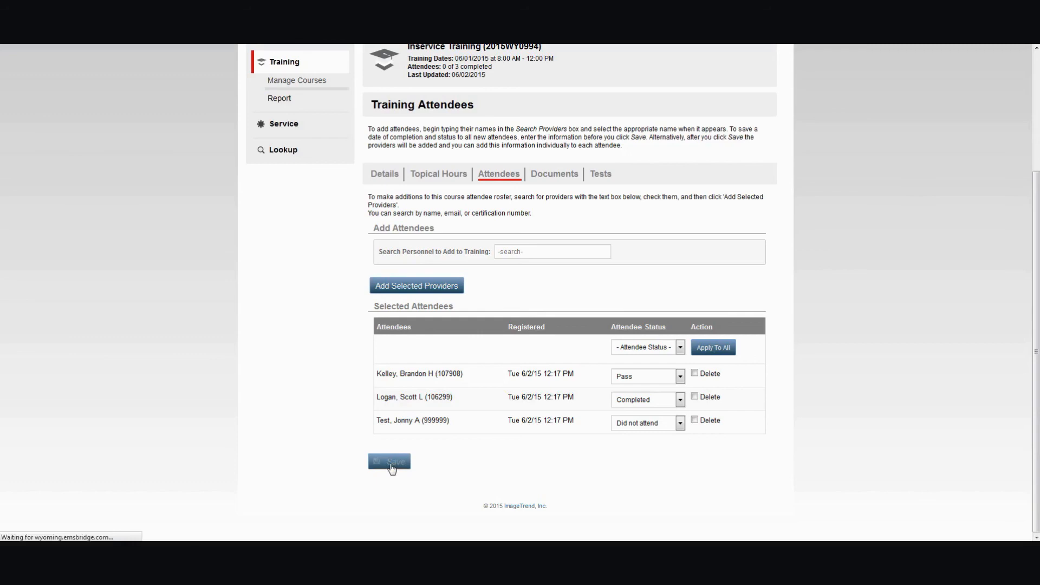
{"action": "scroll", "coordinate": [548, 398], "scroll_direction": "down", "scroll_amount": 1}
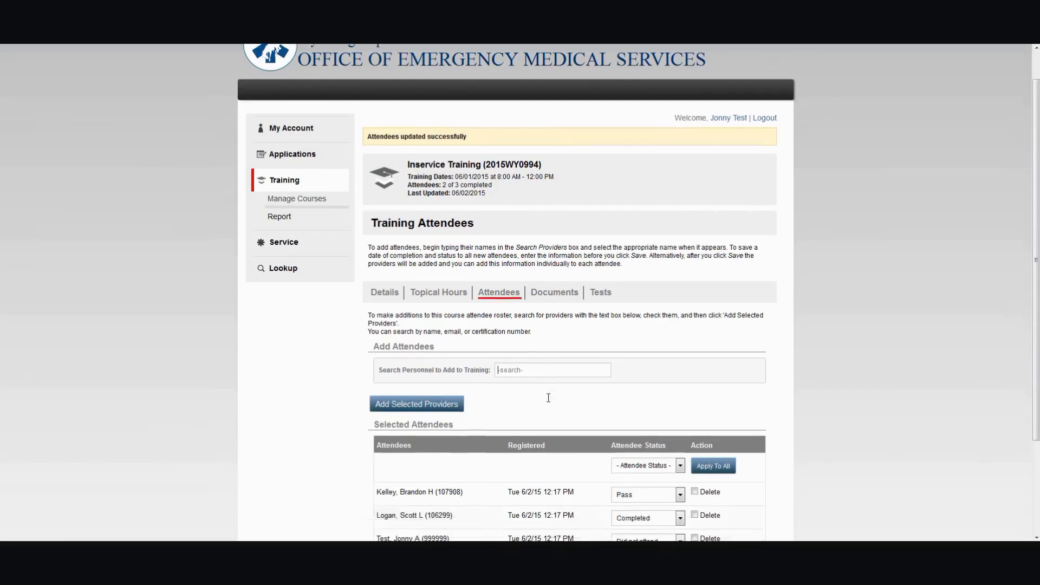
{"action": "scroll", "coordinate": [548, 398], "scroll_direction": "down", "scroll_amount": 3}
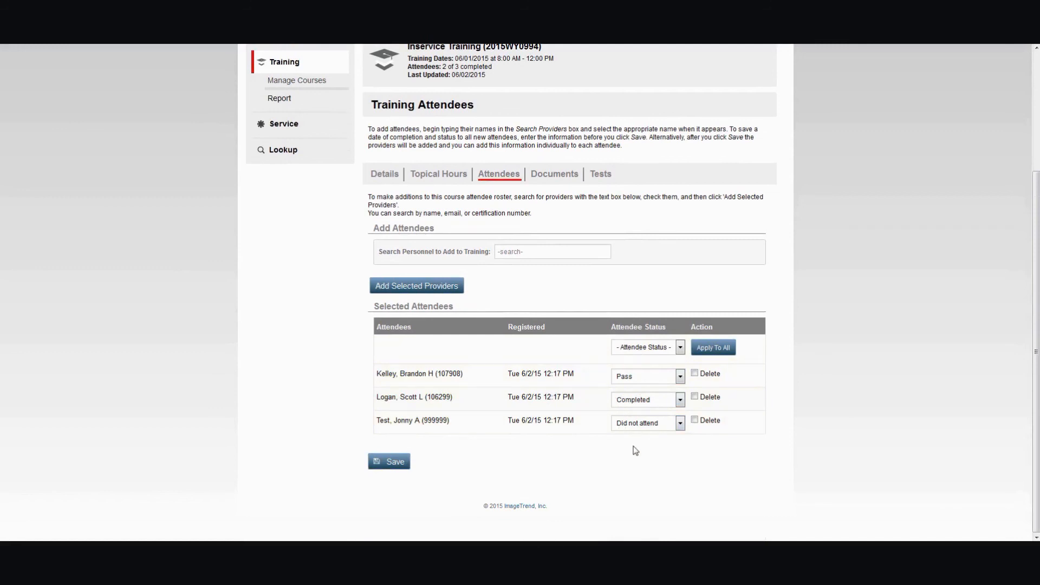
- Open the course's Unit 1 test and fill every attendee's date taken with today's date, 06/02/2015
{"action": "left_click", "coordinate": [554, 176]}
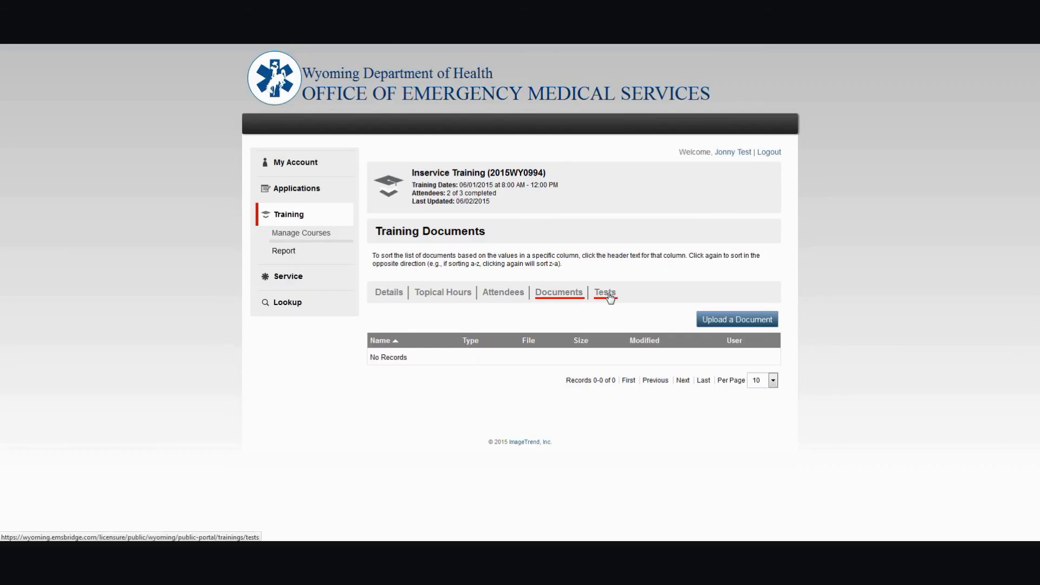
{"action": "left_click", "coordinate": [609, 295]}
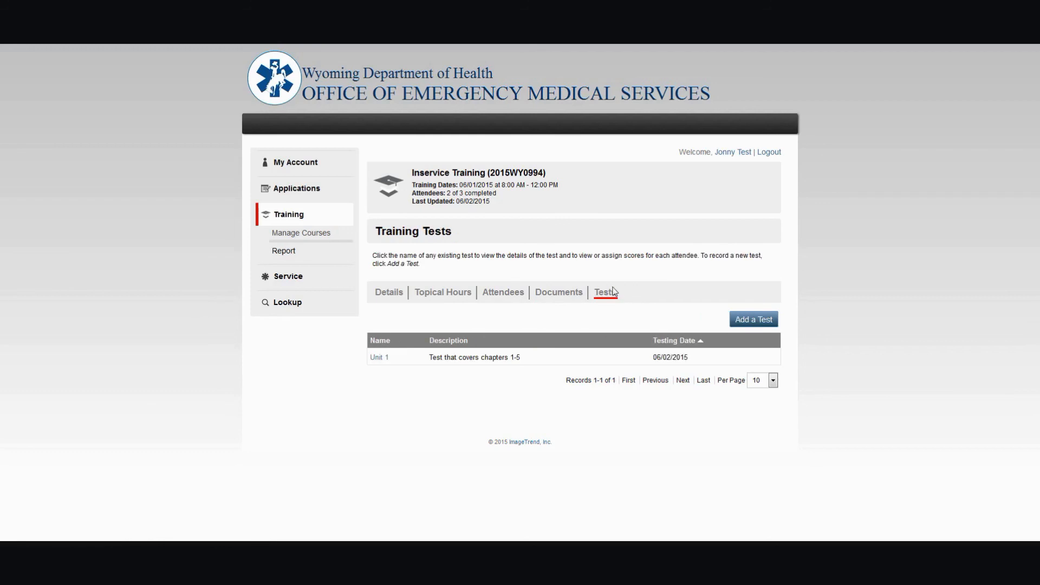
{"action": "left_click", "coordinate": [379, 359]}
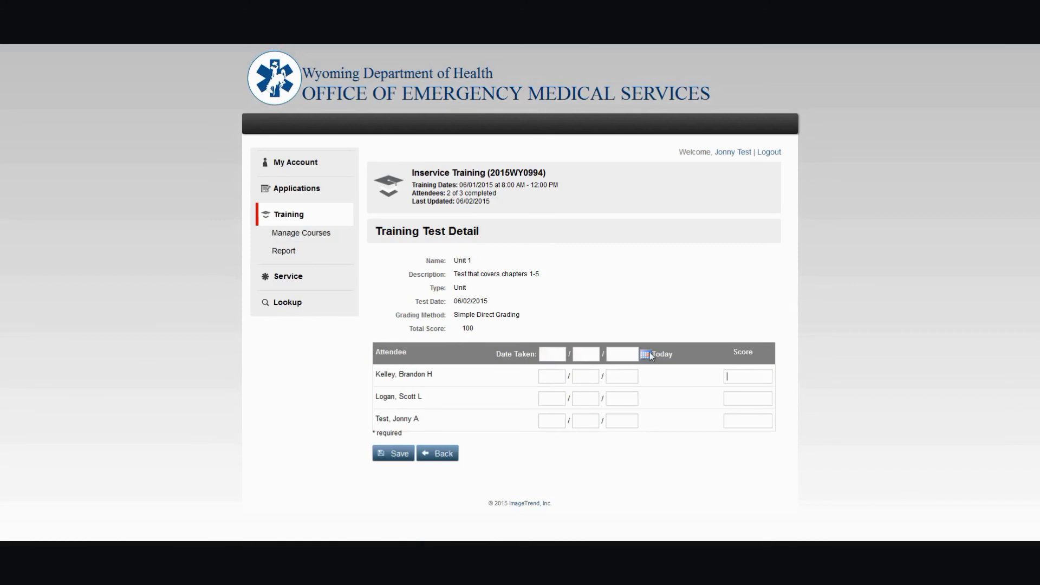
{"action": "left_click", "coordinate": [671, 356]}
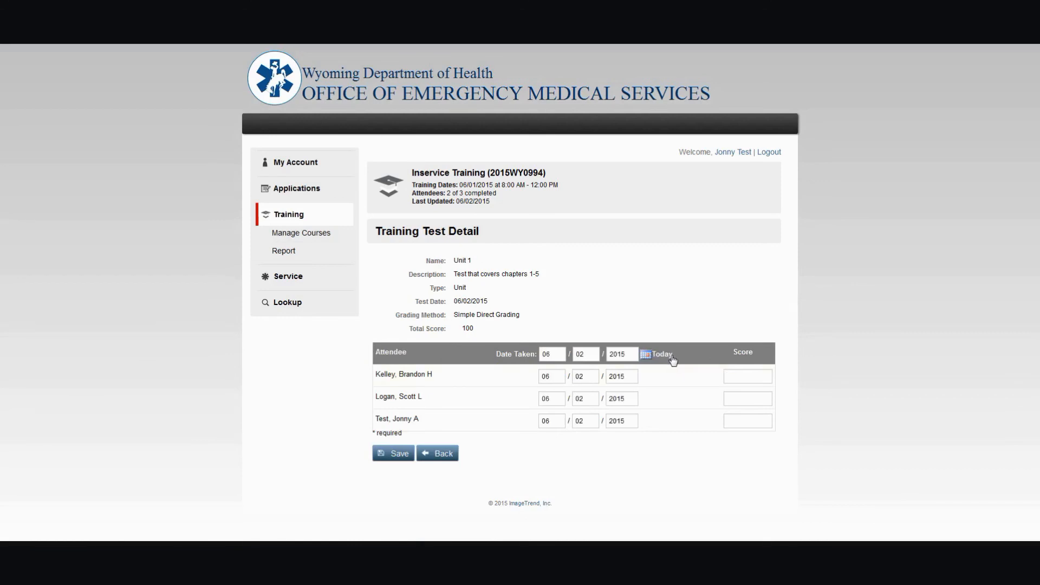
{"action": "left_click", "coordinate": [647, 355]}
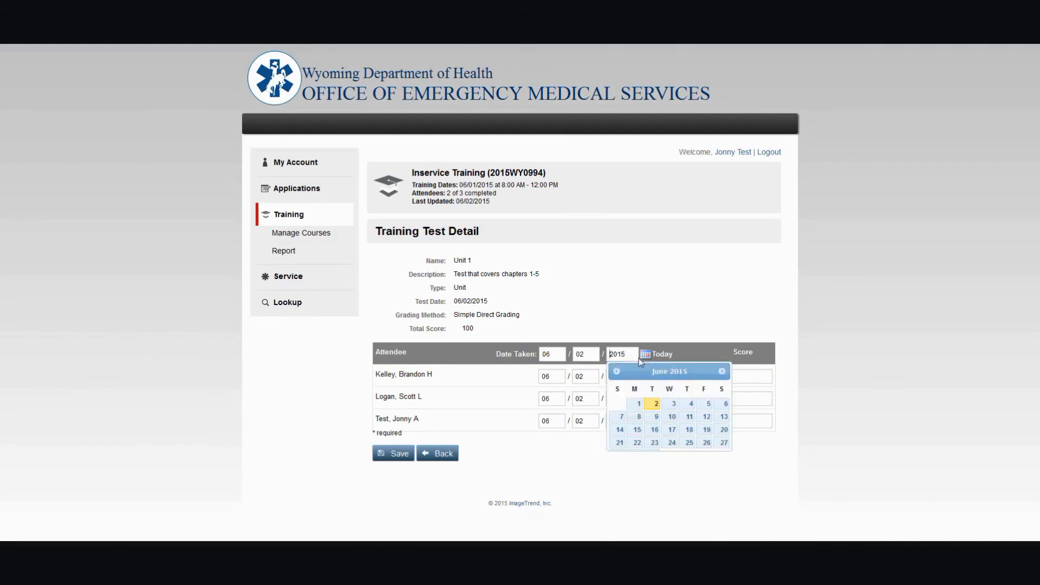
{"action": "left_click", "coordinate": [637, 405]}
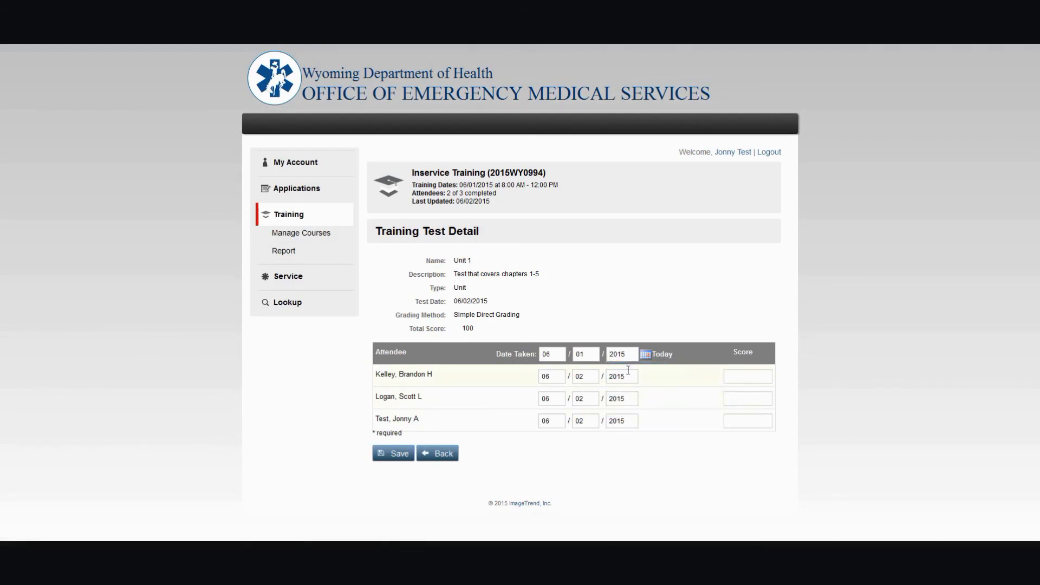
{"action": "double_click", "coordinate": [594, 378]}
{"action": "left_click", "coordinate": [662, 358]}
- Clear the date taken for the last attendee
{"action": "key", "text": "BackSpace"}
{"action": "key", "text": "Tab"}
{"action": "key", "text": "BackSpace"}
{"action": "key", "text": "Tab"}
{"action": "key", "text": "BackSpace"}
- Enter test scores of 100 for the first attendee and 90 for the second, then save the results
{"action": "left_click", "coordinate": [755, 376]}
{"action": "type", "text": "100"}
{"action": "key", "text": "Tab"}
{"action": "key", "text": "Tab"}
{"action": "key", "text": "Tab"}
{"action": "key", "text": "Tab"}
{"action": "type", "text": "90"}
{"action": "left_click", "coordinate": [396, 458]}
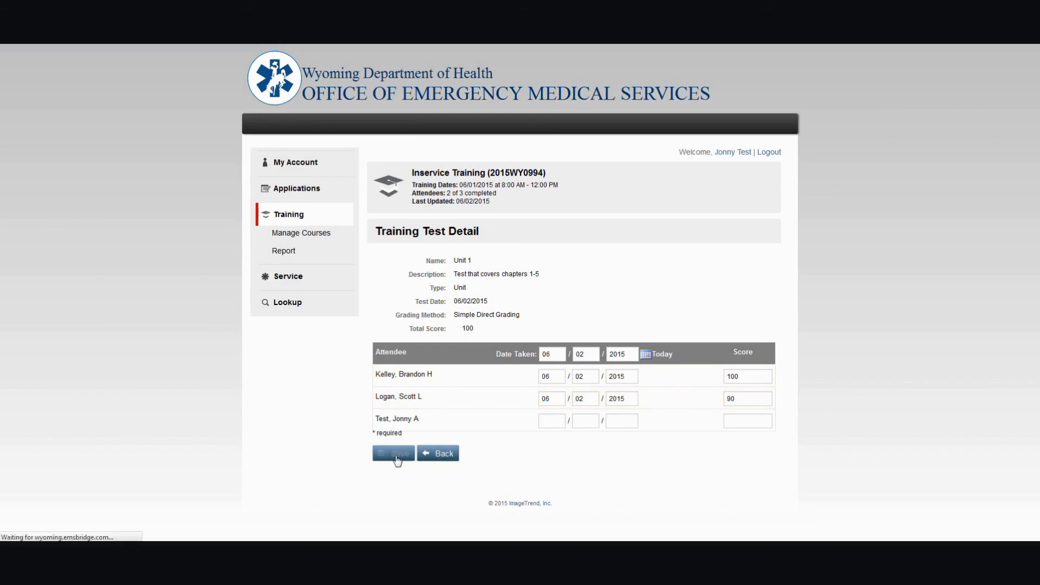